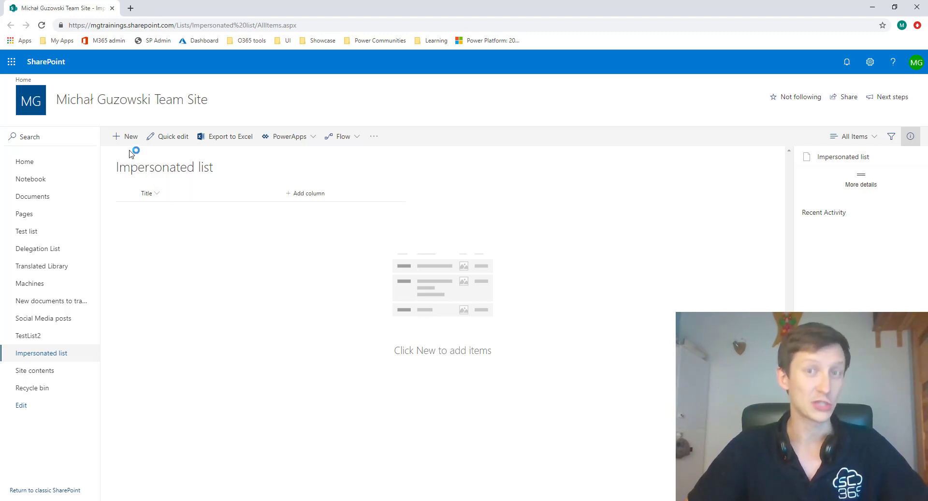
- Add a new item titled "test" to the Impersonated list
left_click(119, 137)
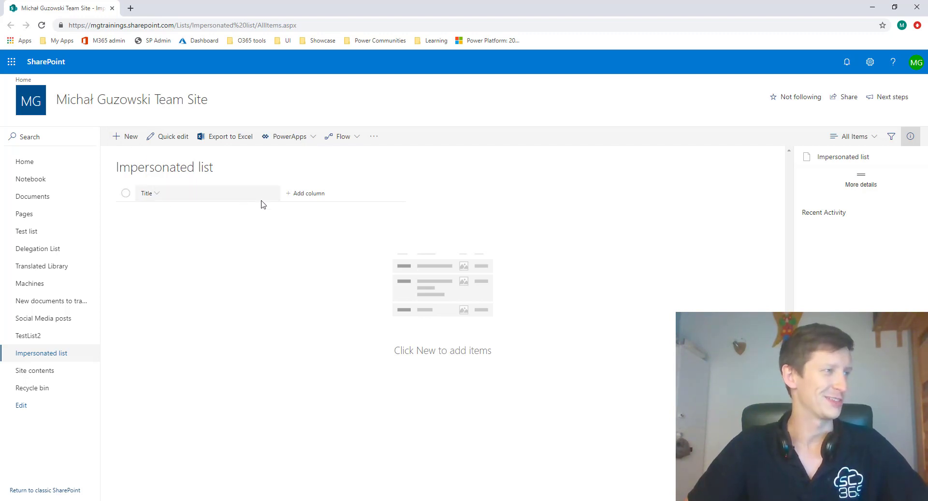
left_click(664, 167)
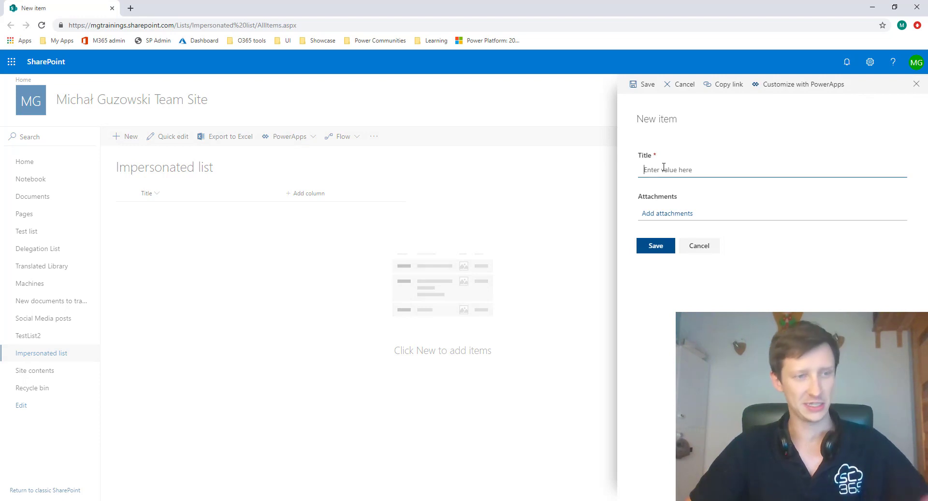
type("test")
left_click(656, 243)
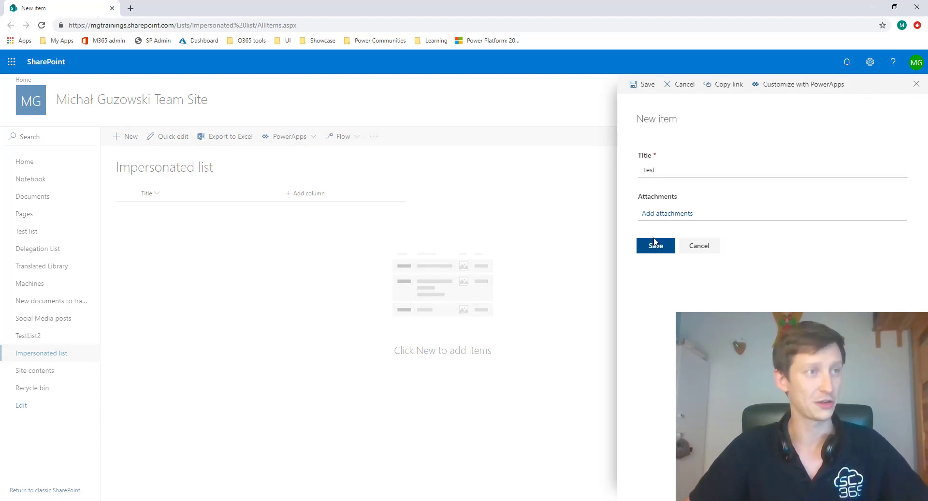
- Show the Created and Created By columns in the Impersonated list's view
left_click(302, 194)
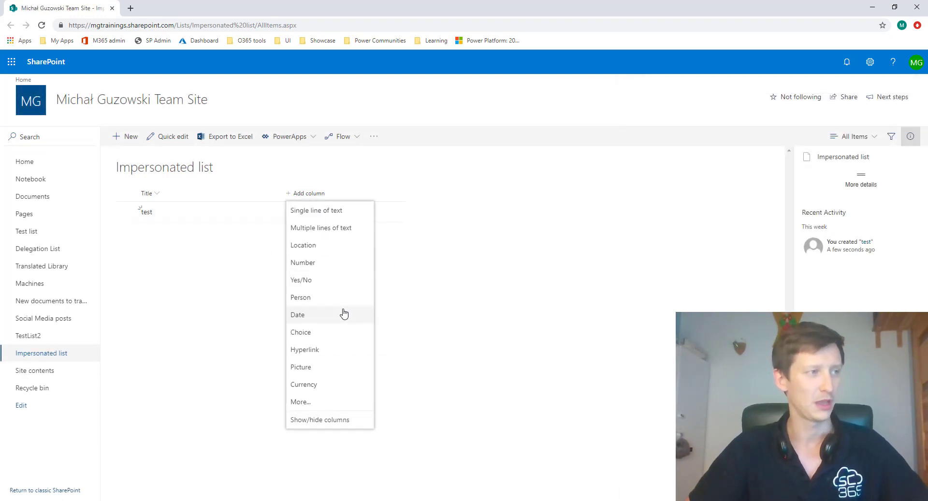
left_click(317, 423)
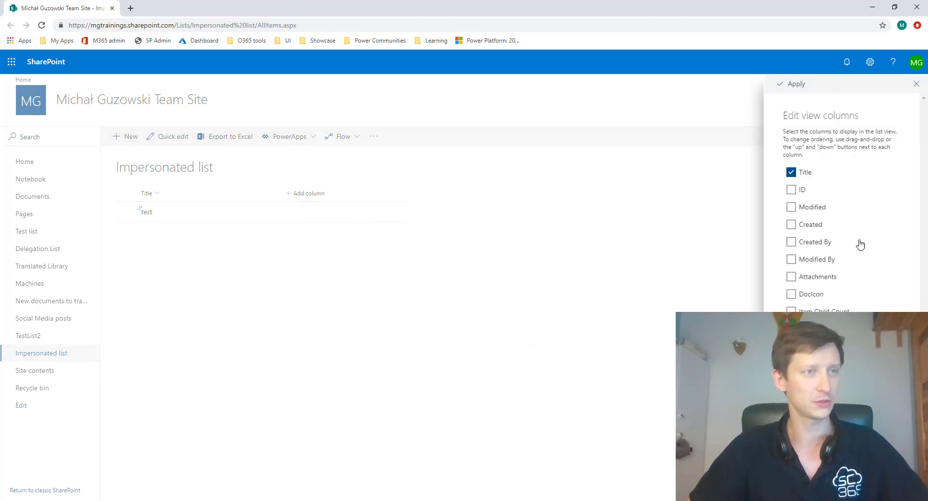
left_click(812, 226)
left_click(813, 243)
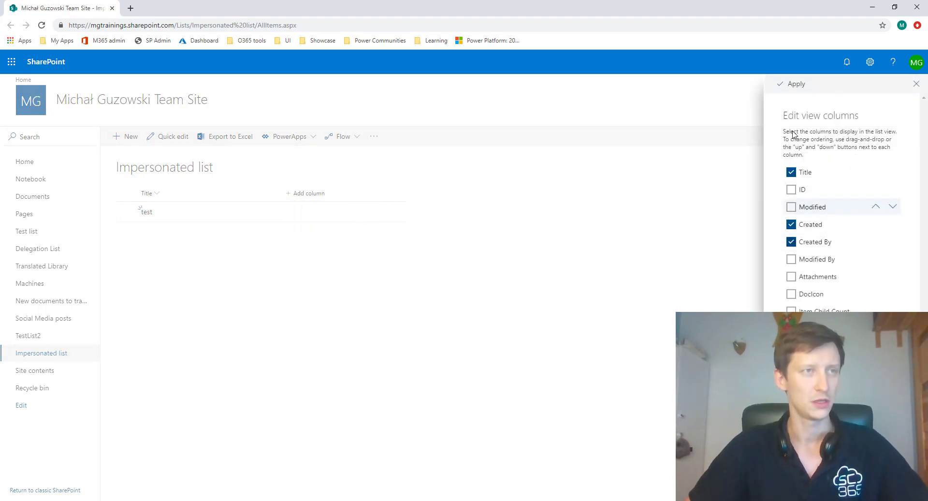
left_click(794, 83)
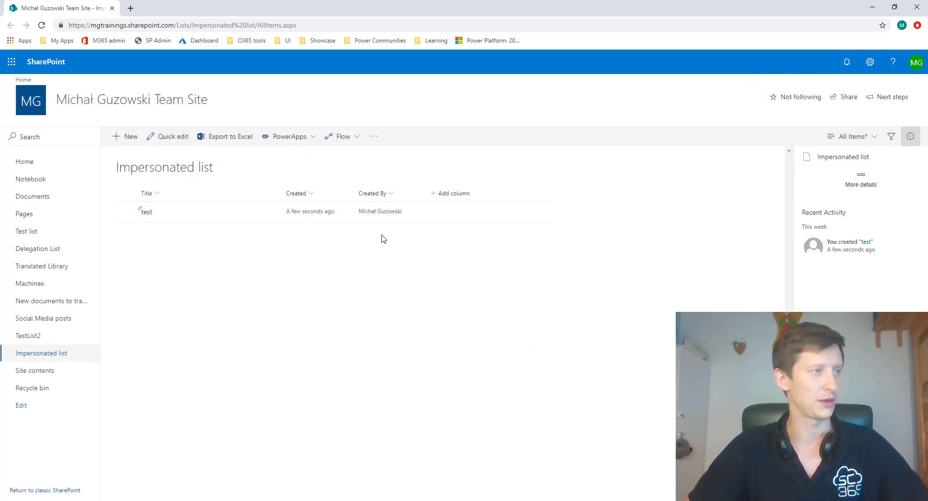
left_click_drag(578, 213, 121, 204)
left_click(586, 214)
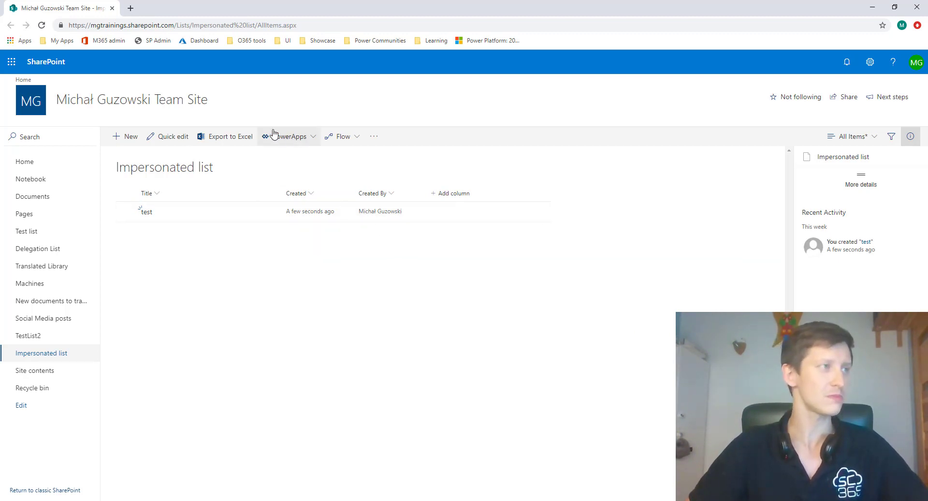
- Open the list's form for customization in PowerApps and inspect the Submit button and the SharePoint form
left_click(309, 141)
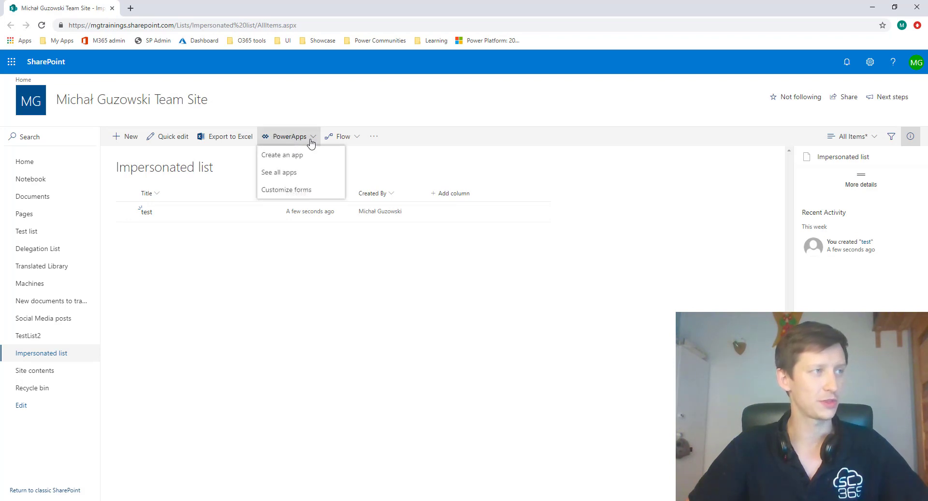
left_click(305, 189)
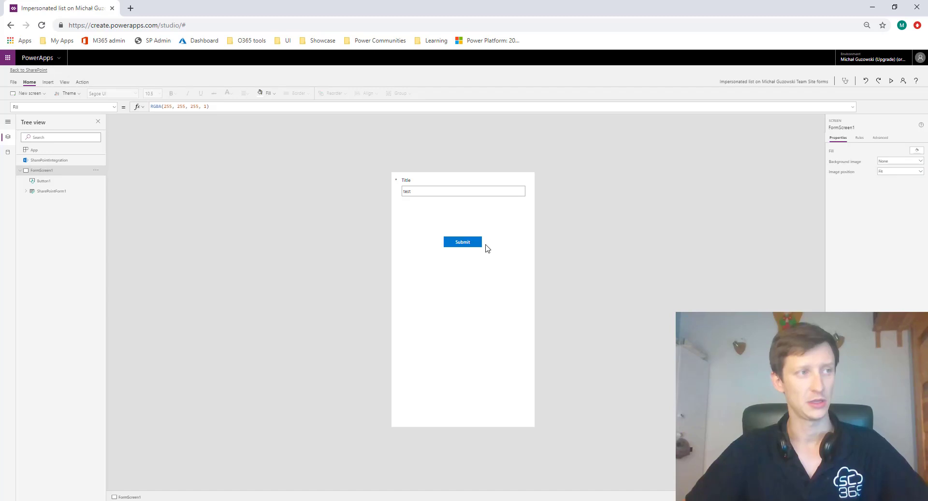
left_click(480, 242)
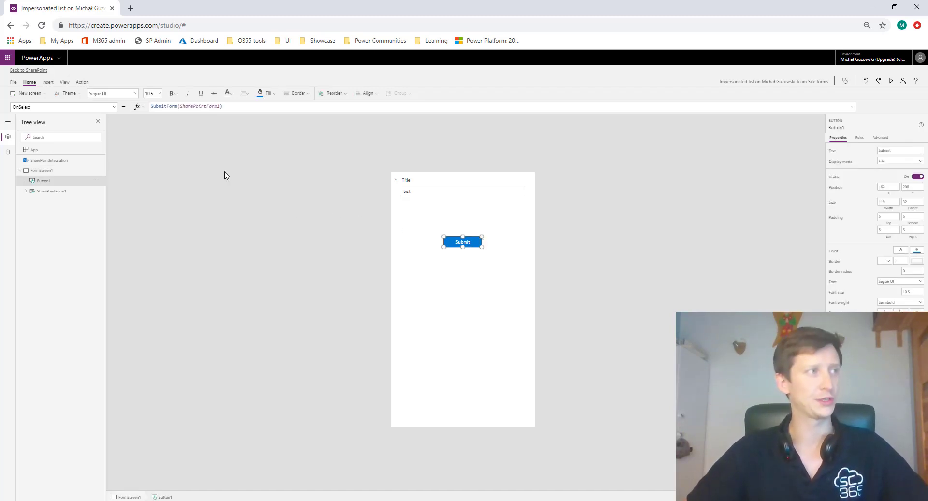
left_click(447, 213)
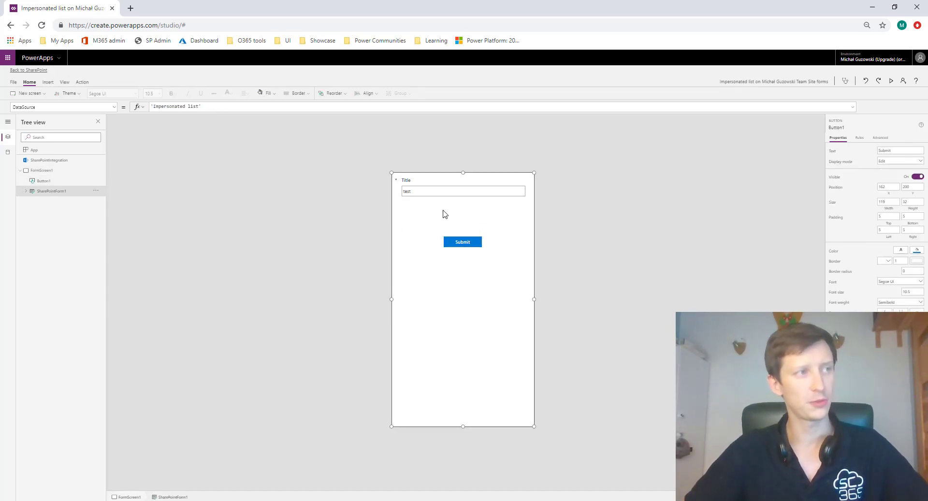
- Clear the SubmitForm formula from the Submit button's OnSelect property
left_click(470, 240)
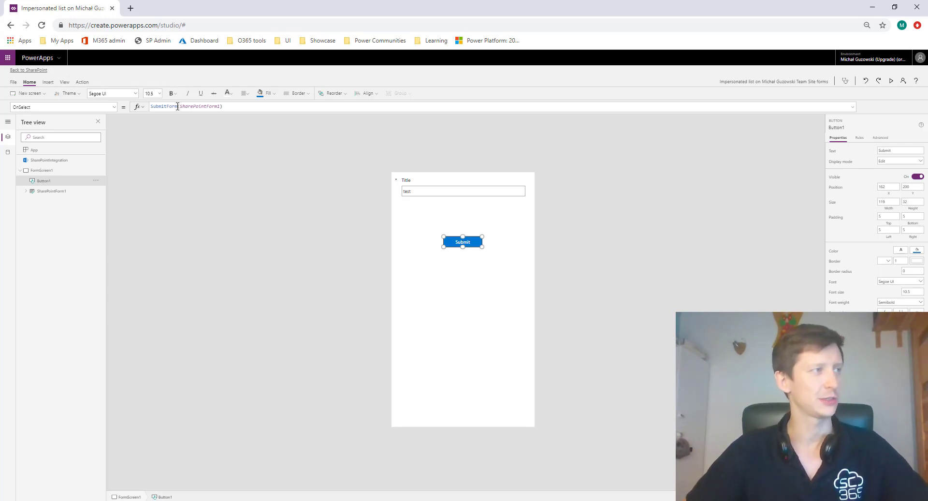
triple_click(236, 107)
key("Delete")
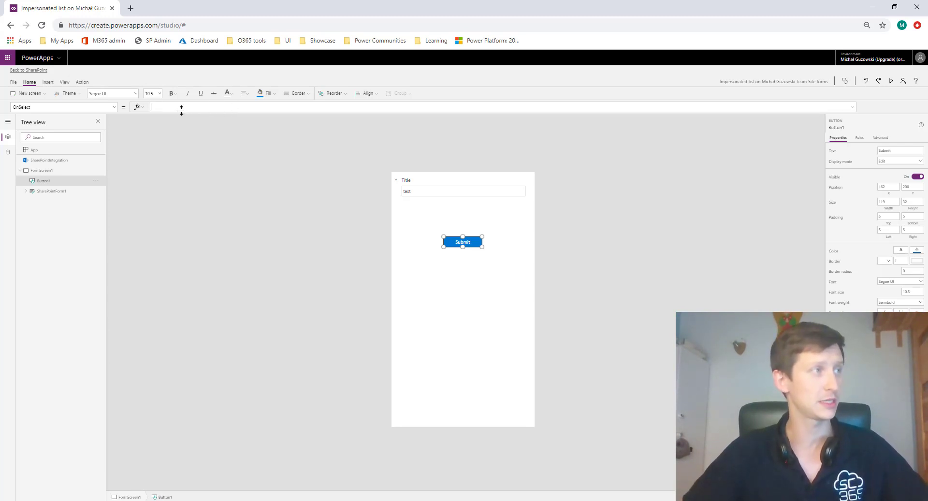
- Create a new flow for the Submit button from the "PowerApps button" template in Microsoft Flow
left_click(81, 82)
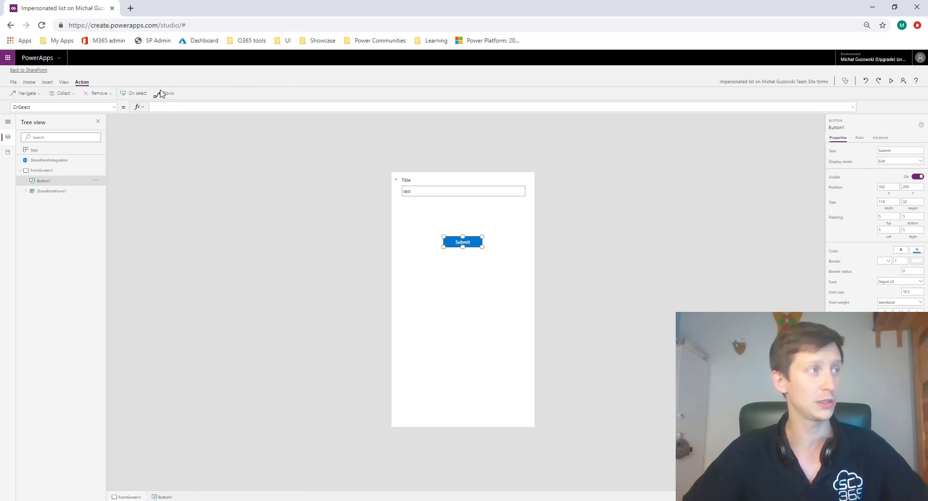
left_click(165, 93)
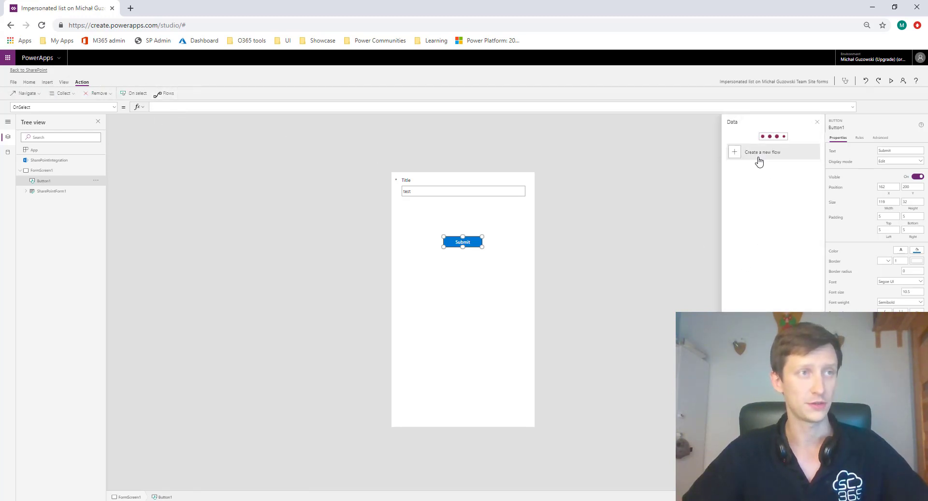
left_click(773, 478)
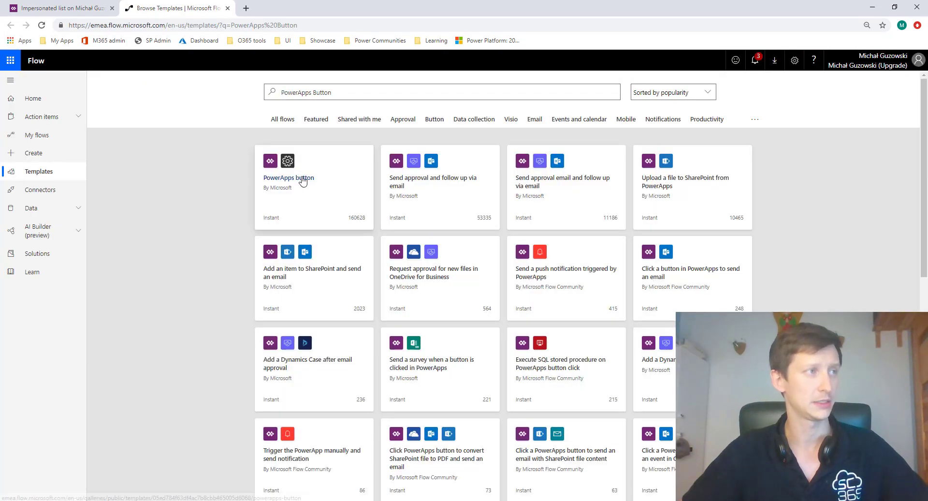
left_click(339, 169)
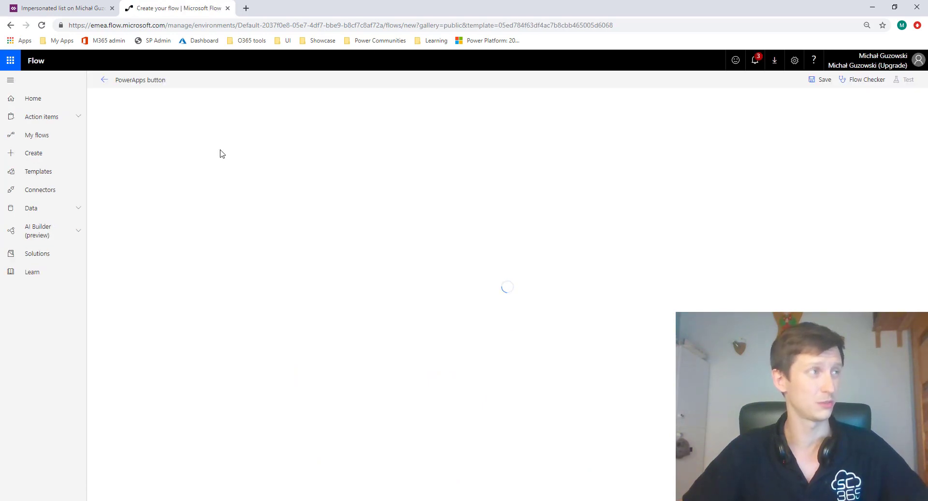
- Add a SharePoint Create item action for the Impersonated list, with its Title supplied by Ask in PowerApps
left_click(479, 180)
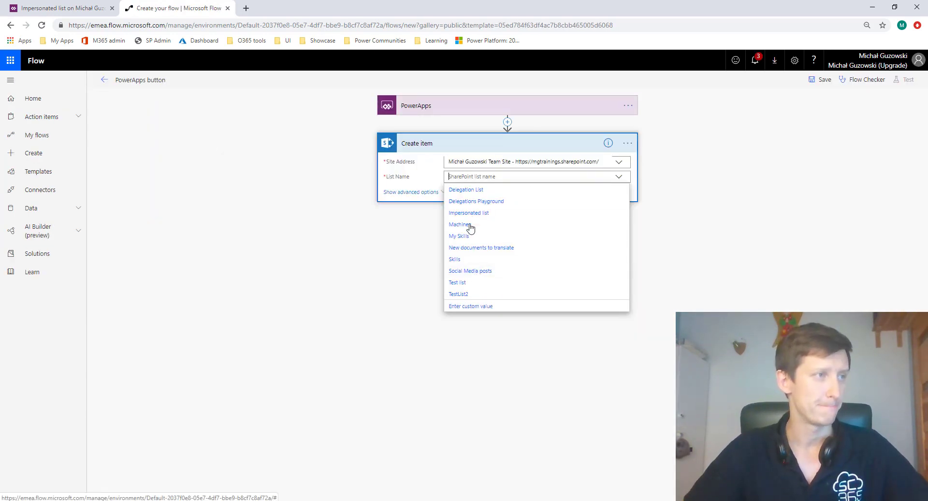
left_click(476, 214)
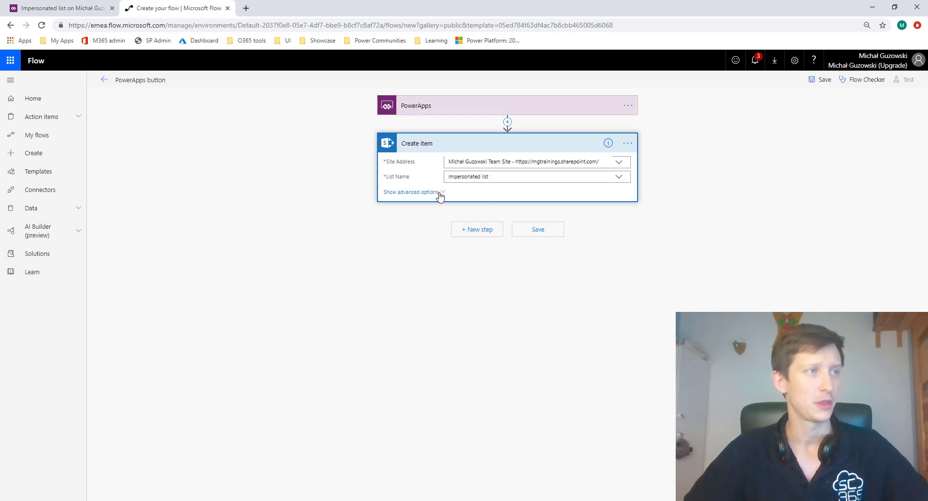
left_click(569, 193)
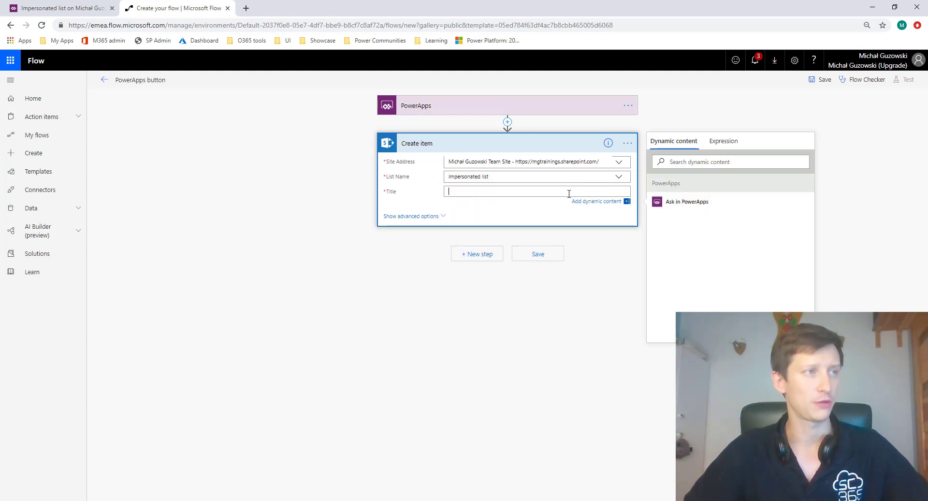
left_click(684, 203)
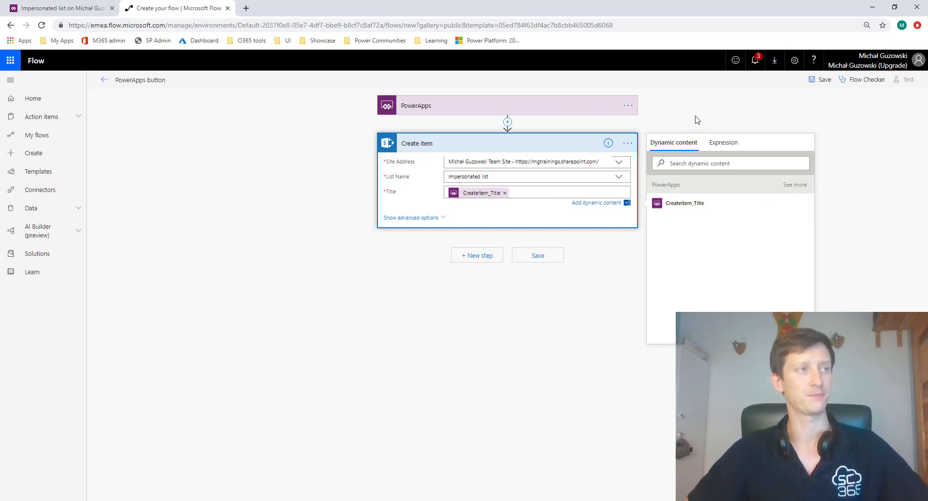
left_click(675, 131)
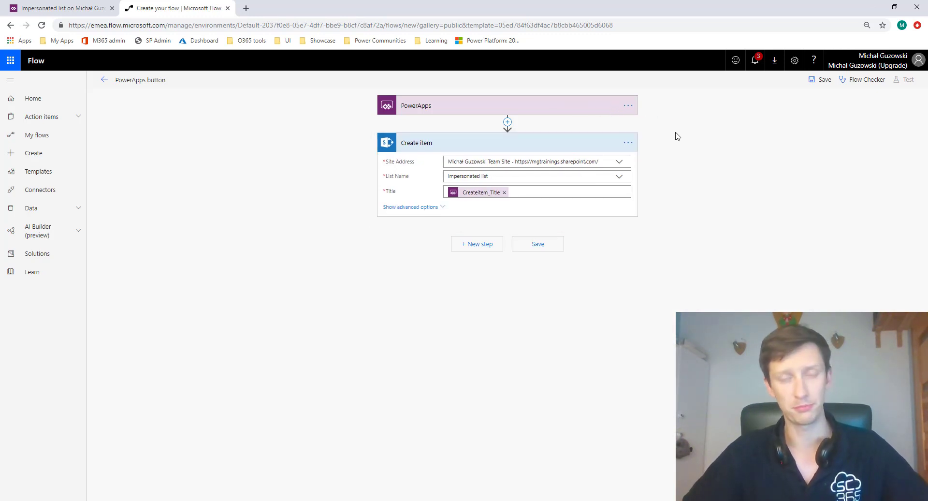
- Check the available connections of the Create item action and save the flow
left_click(627, 144)
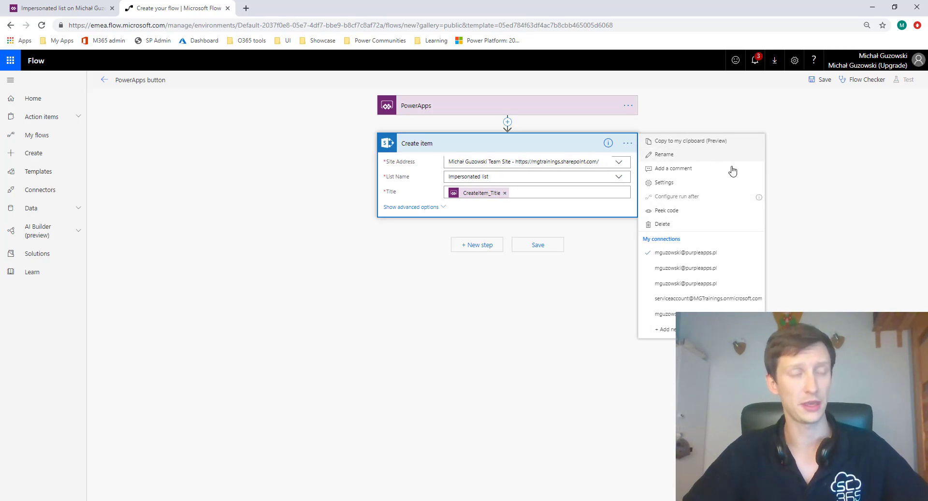
key("Escape")
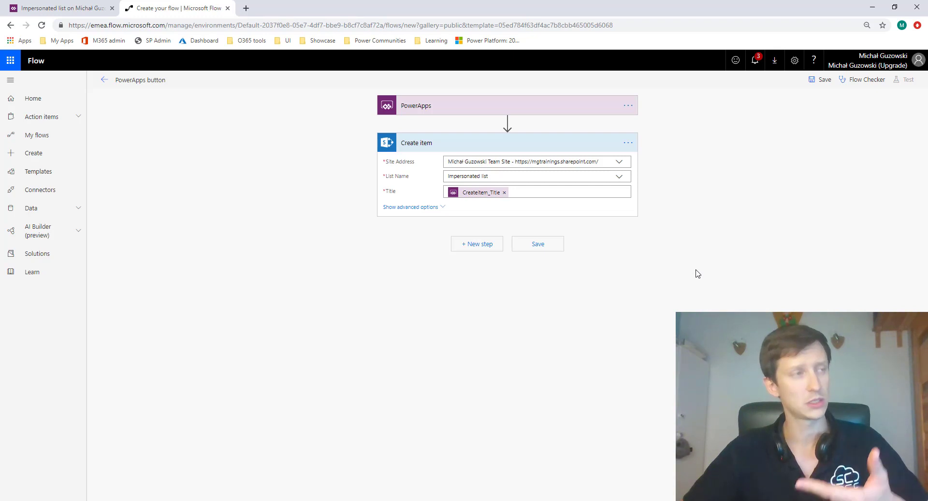
left_click(558, 247)
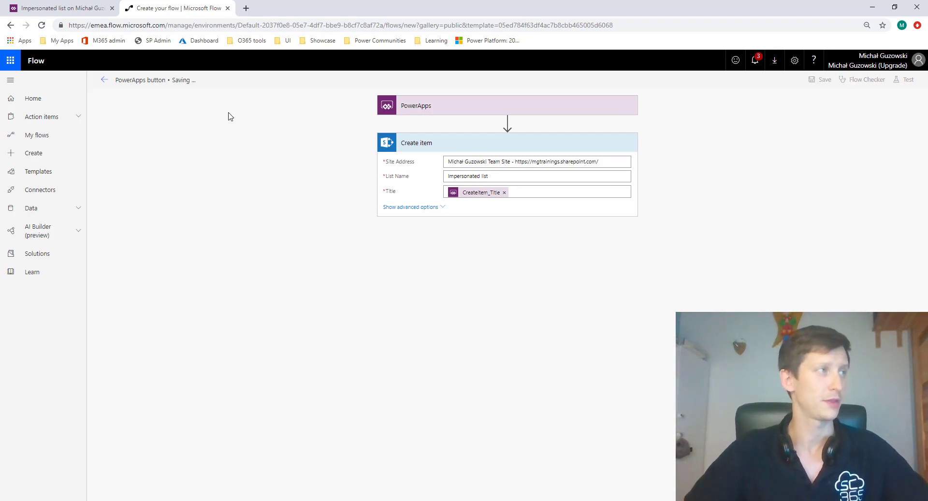
- Switch back to PowerApps and attach the PowerApps button flow to the Submit button's OnSelect property
left_click(63, 8)
left_click(470, 242)
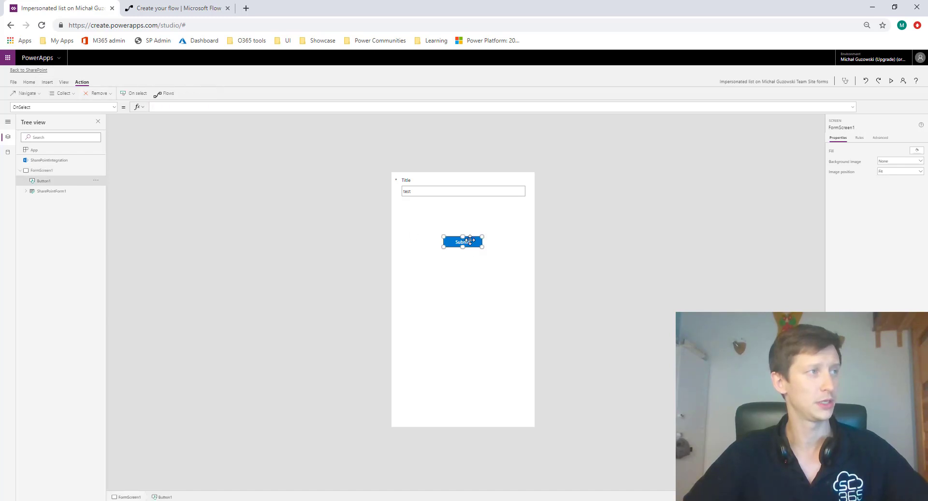
left_click(165, 93)
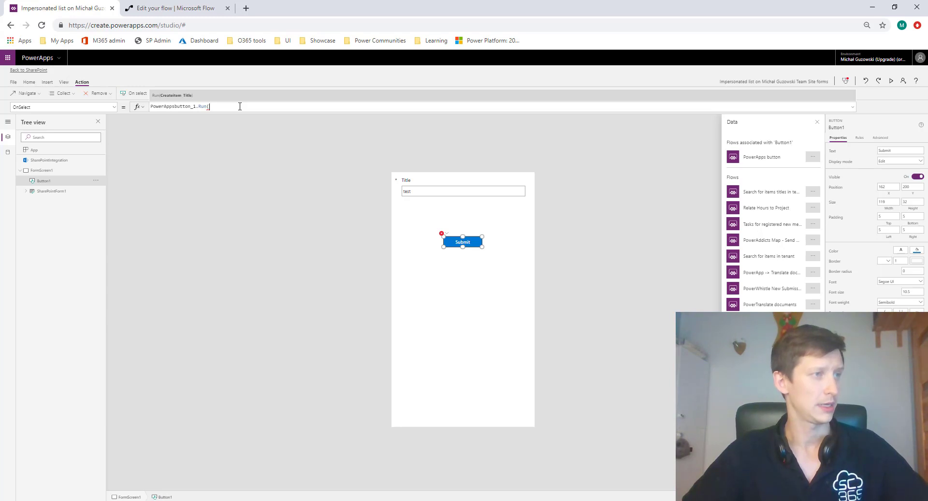
- Complete the Submit button's formula as PowerAppsbutton_1.Run(DataCardValue1.Text), passing the form's title value to the flow
left_click(26, 191)
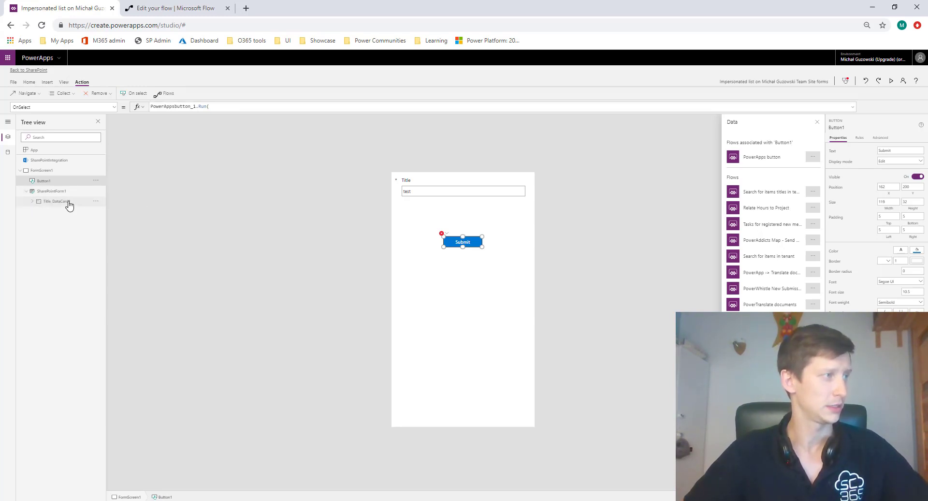
left_click(32, 202)
left_click(217, 108)
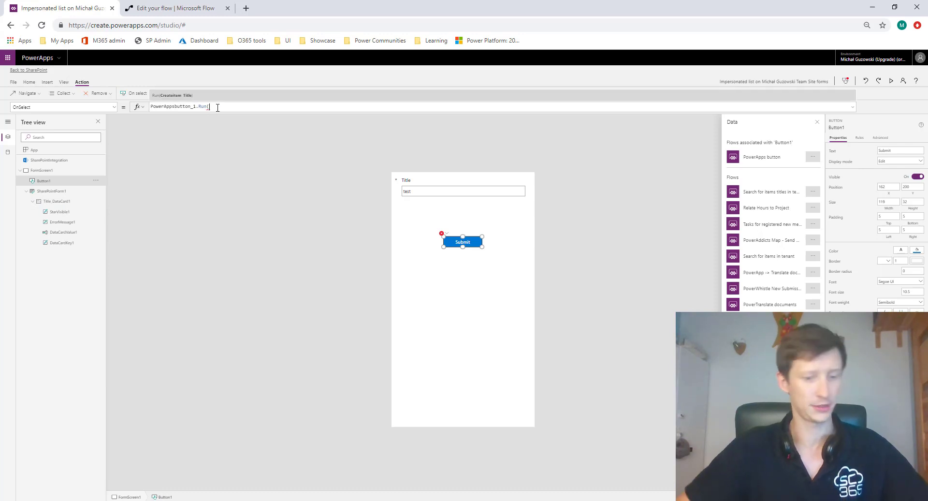
type("DataCa")
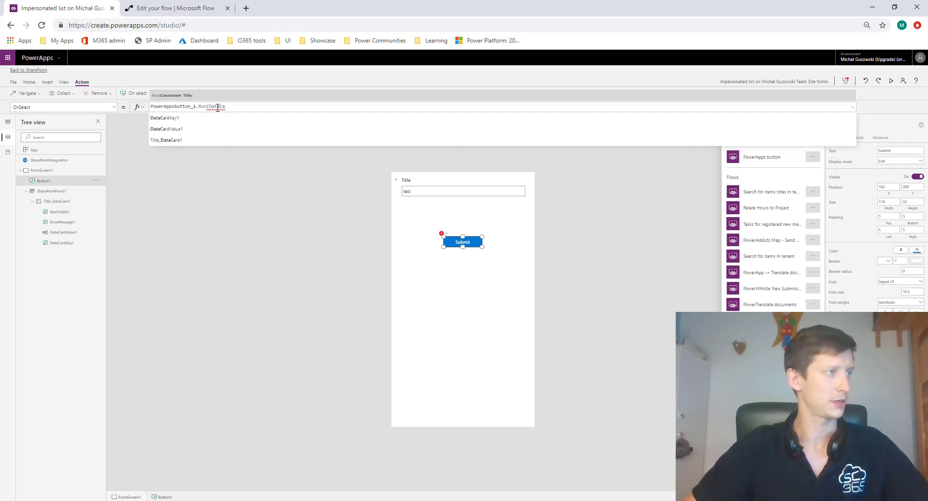
key("Down")
key("Tab")
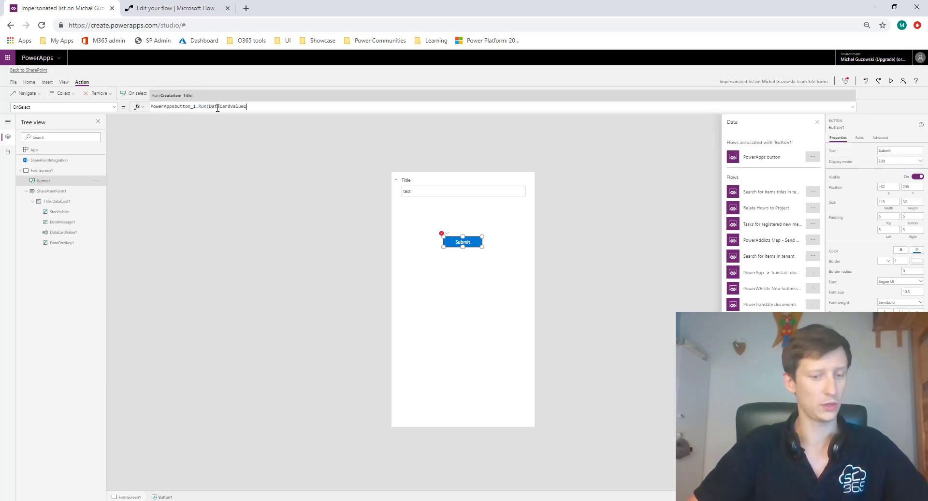
type(".Text)")
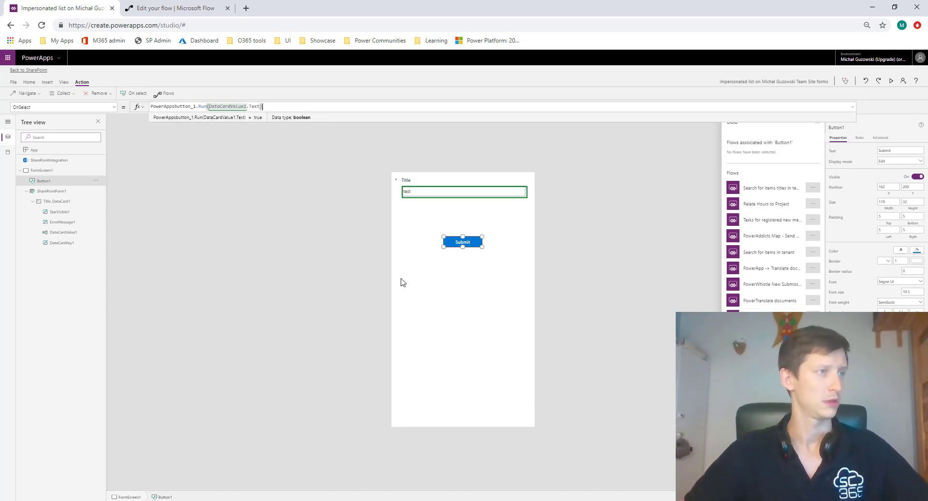
- Save the customized form and open its Save page with the publishing options
left_click(303, 253)
key("ctrl+s")
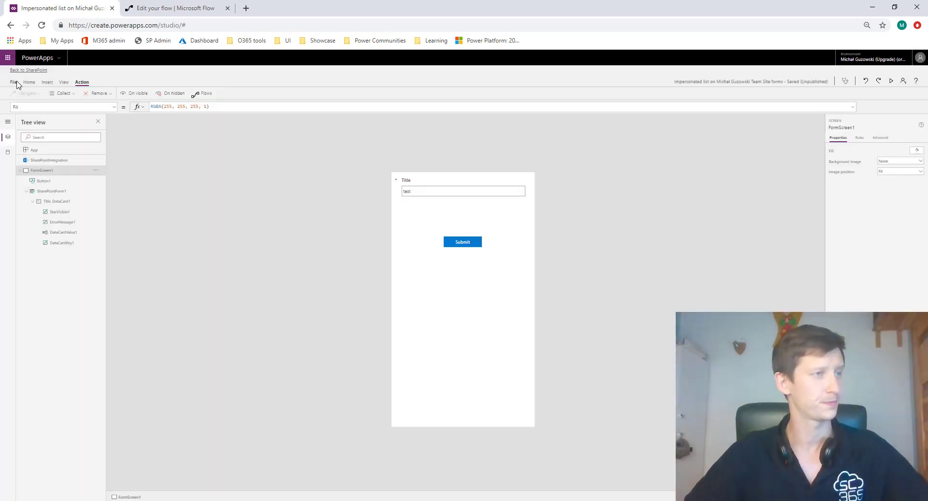
left_click(13, 81)
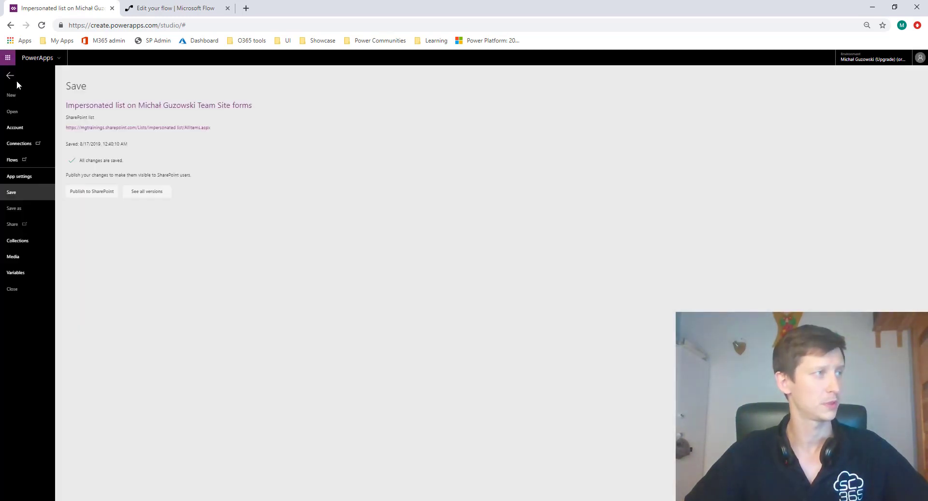
- Publish the customized form to SharePoint and open the Impersonated list from its link
left_click(105, 192)
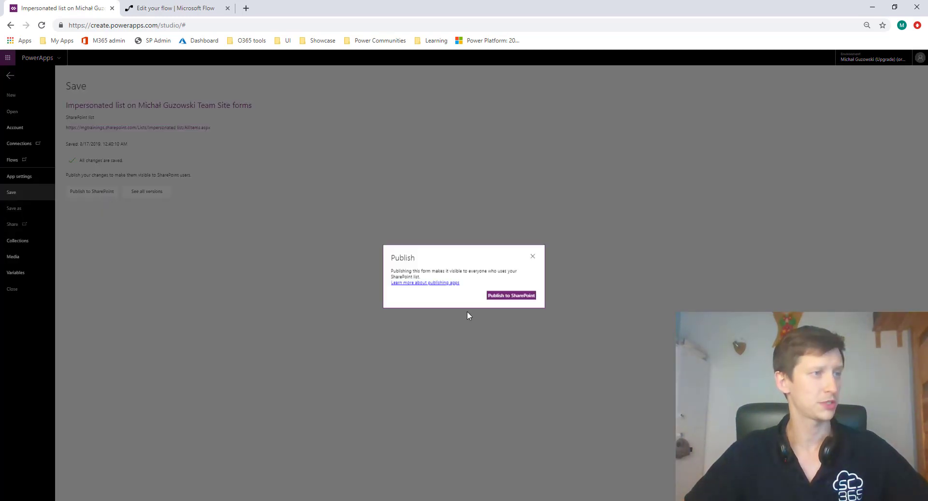
left_click(528, 299)
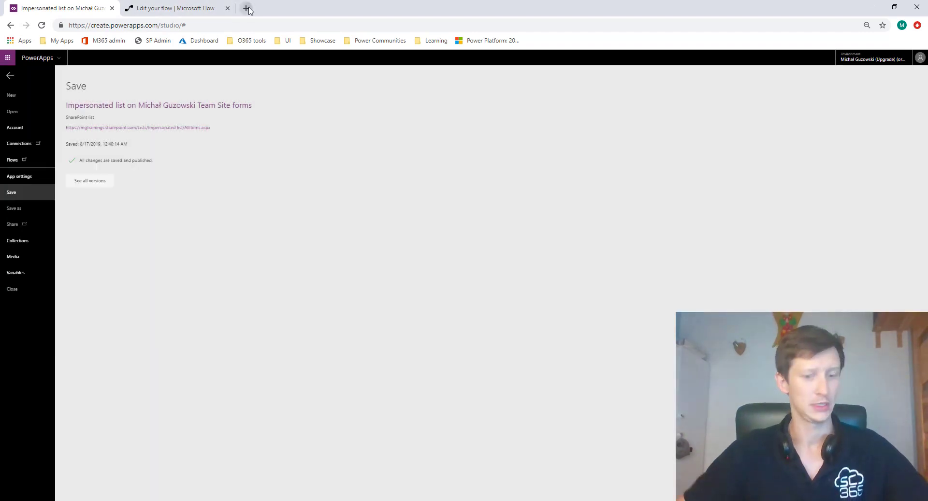
left_click(246, 8)
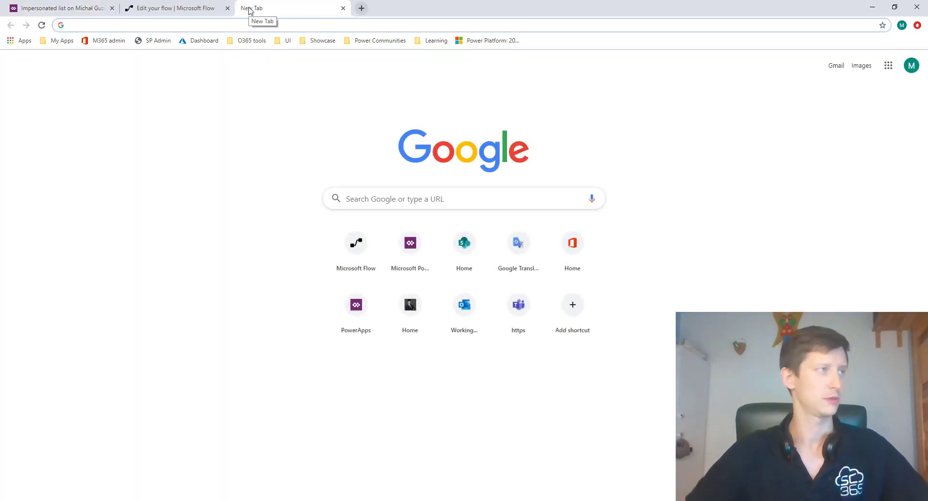
middle_click(249, 8)
left_click(174, 130)
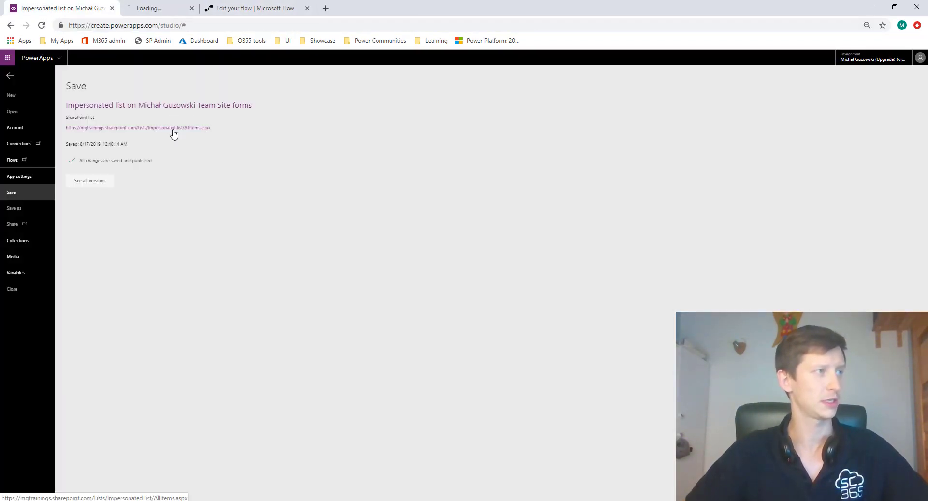
left_click(189, 8)
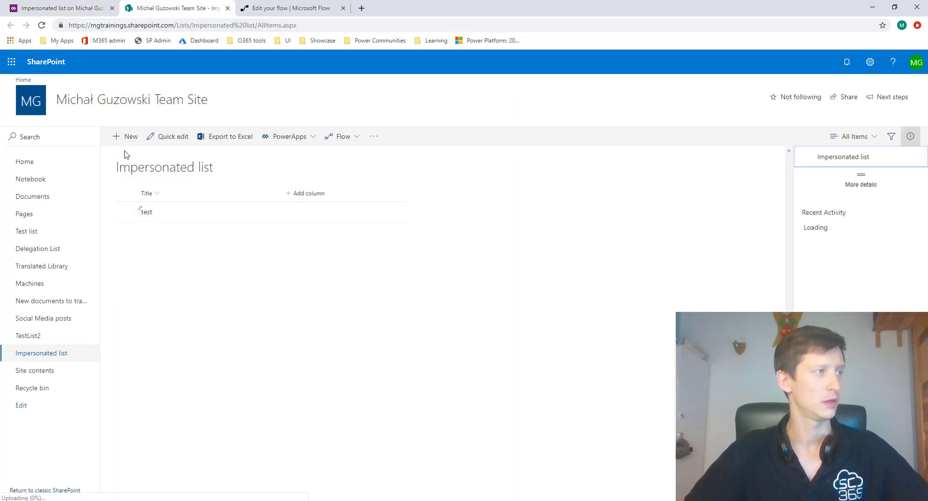
- Create a new list item titled "test using flow" and submit it through the custom form
left_click(125, 136)
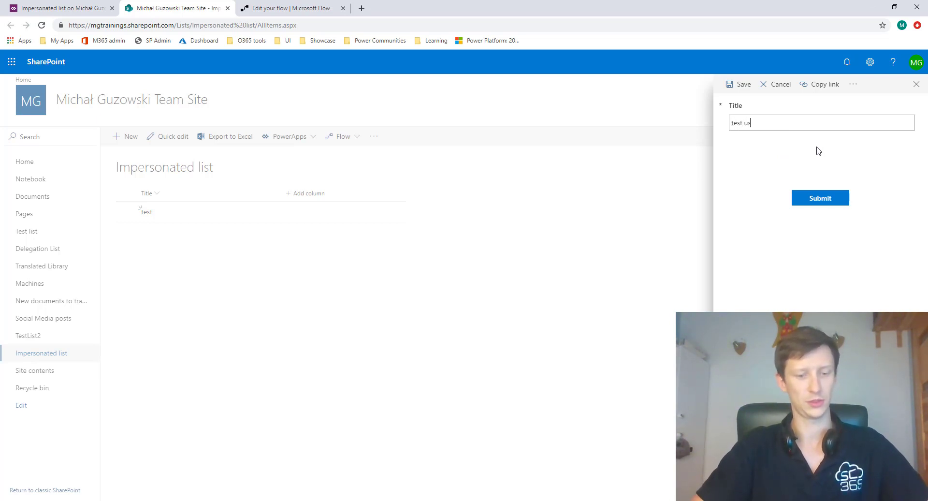
type("low")
left_click(824, 202)
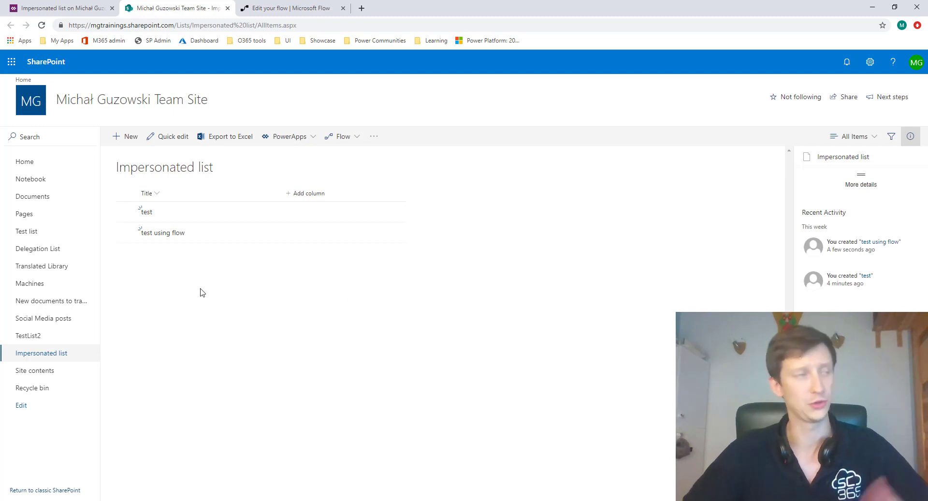
- Show the Created and Created By columns in the Impersonated list's view
left_click(321, 195)
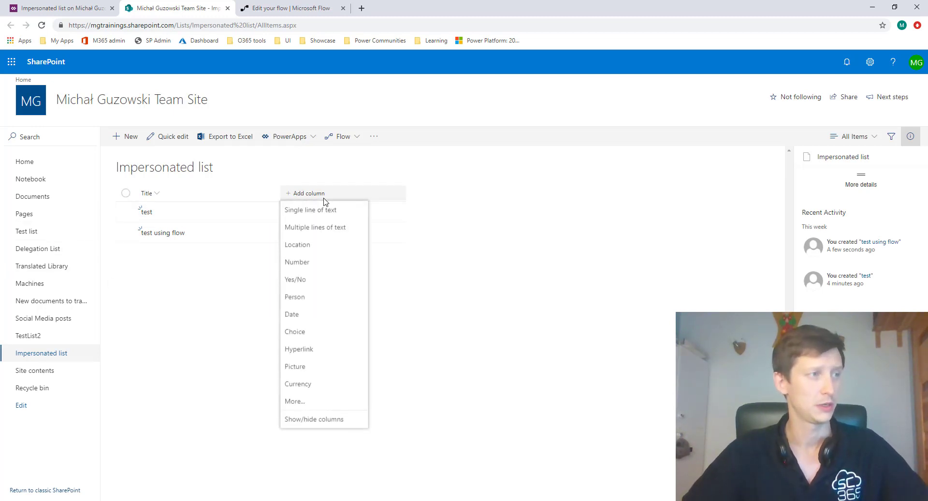
left_click(308, 420)
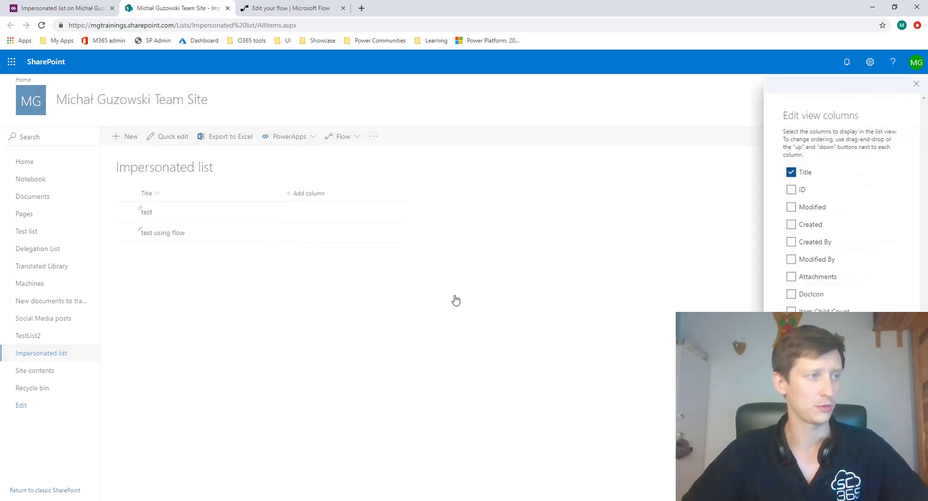
left_click(806, 243)
left_click(792, 224)
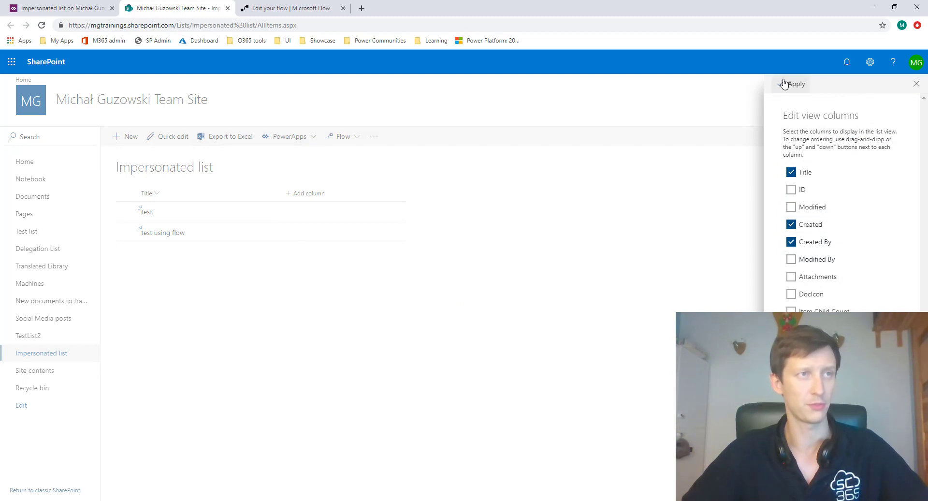
left_click(793, 83)
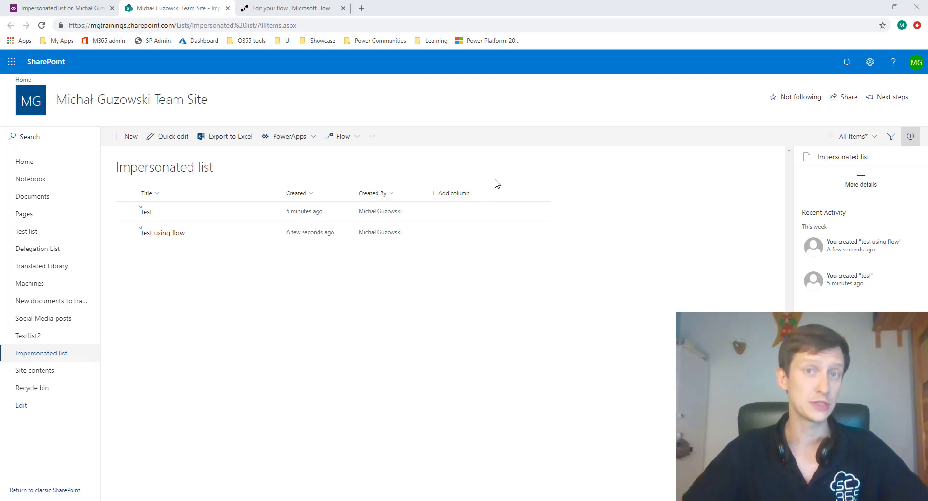
- Switch to Microsoft Flow, leave the PowerApps button flow and start a blank instant flow, skipping the name and trigger setup
left_click(298, 15)
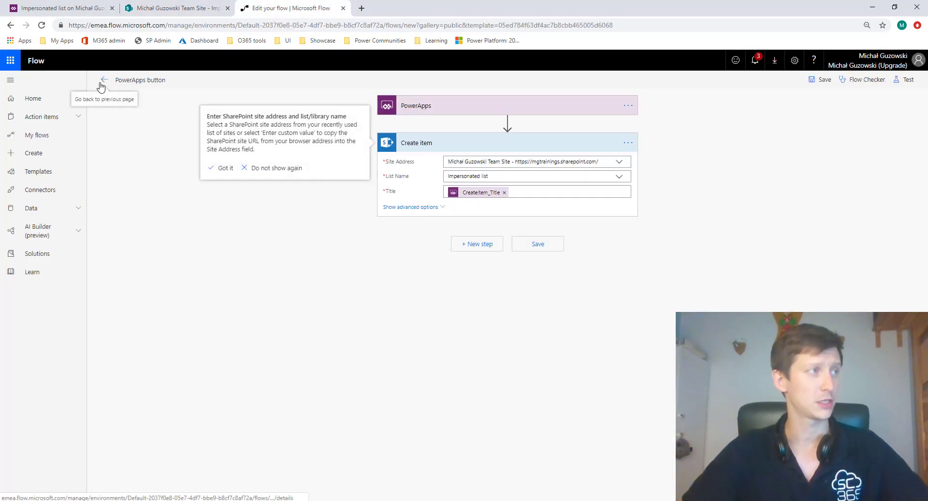
left_click(49, 136)
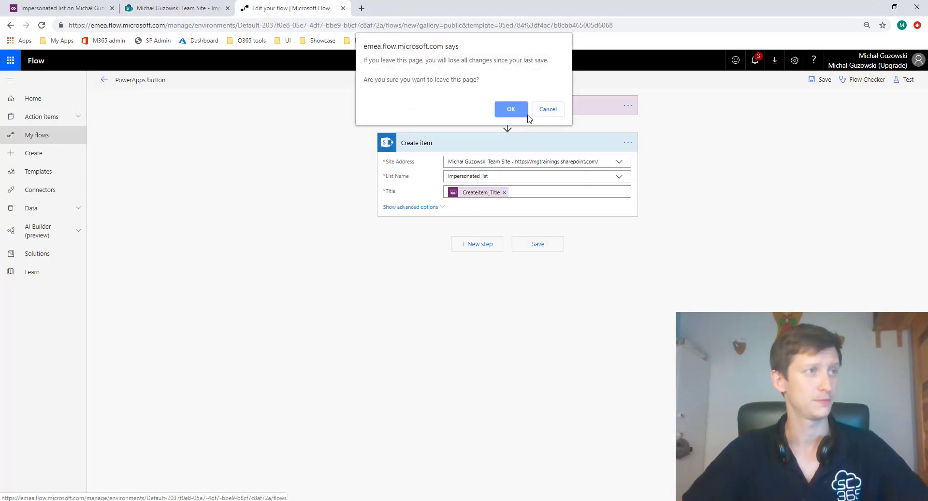
left_click(509, 109)
left_click(131, 79)
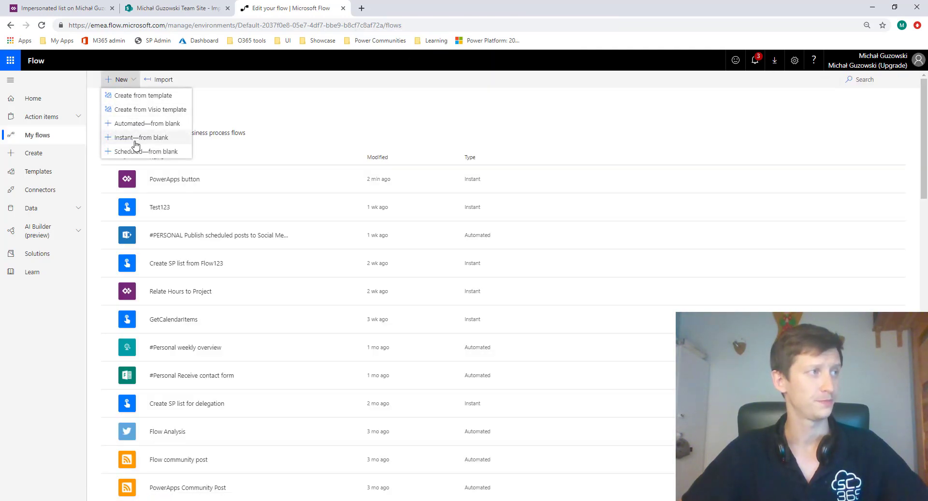
left_click(137, 139)
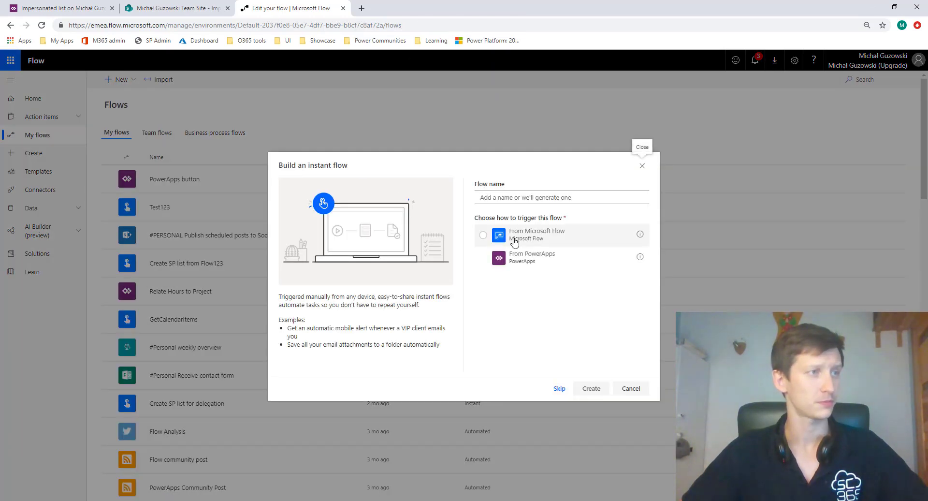
left_click(559, 389)
- Search the triggers for http and add "When a HTTP request is received" as the flow's trigger
left_click(423, 100)
type("ht")
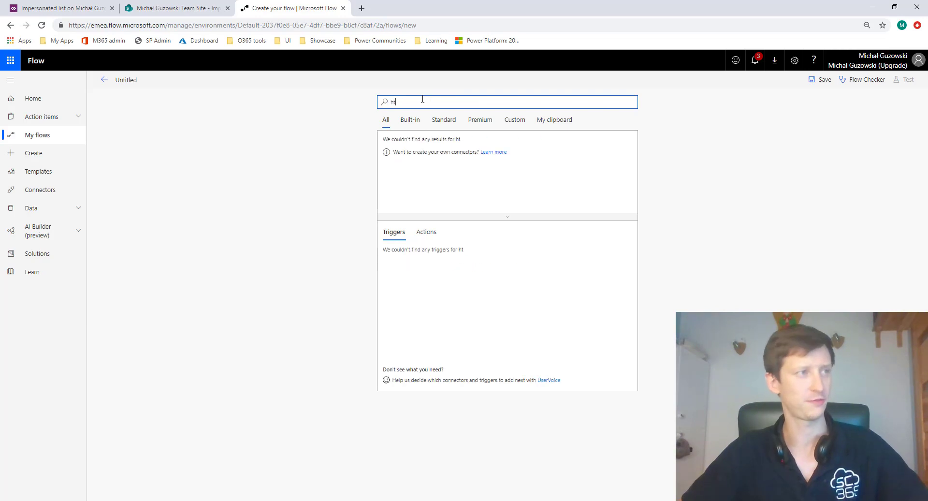
type("tp")
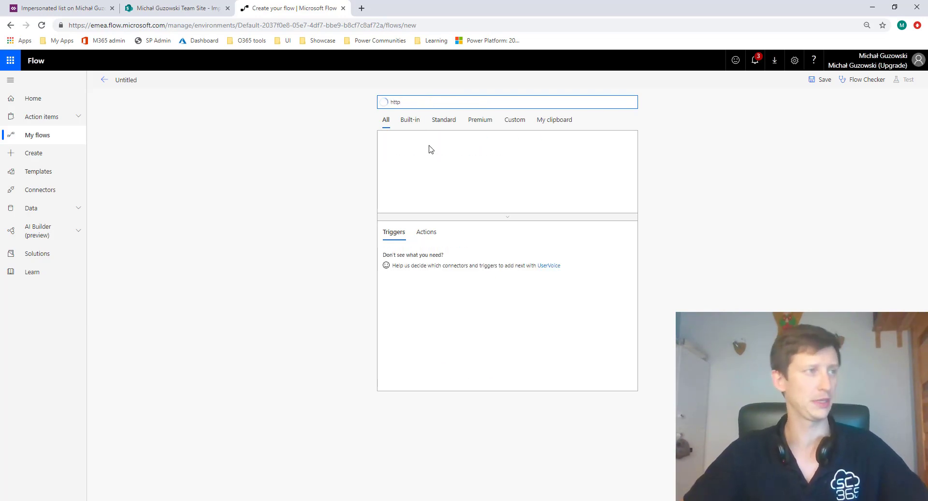
left_click(430, 147)
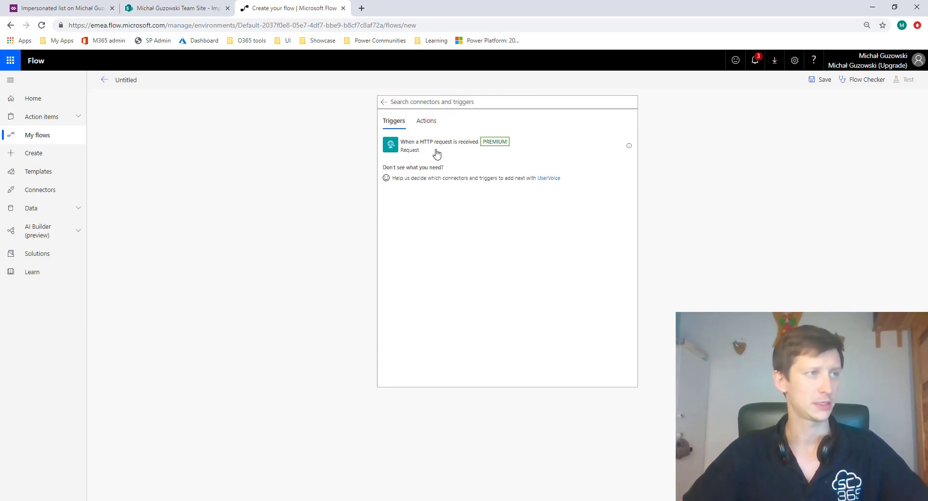
left_click(450, 147)
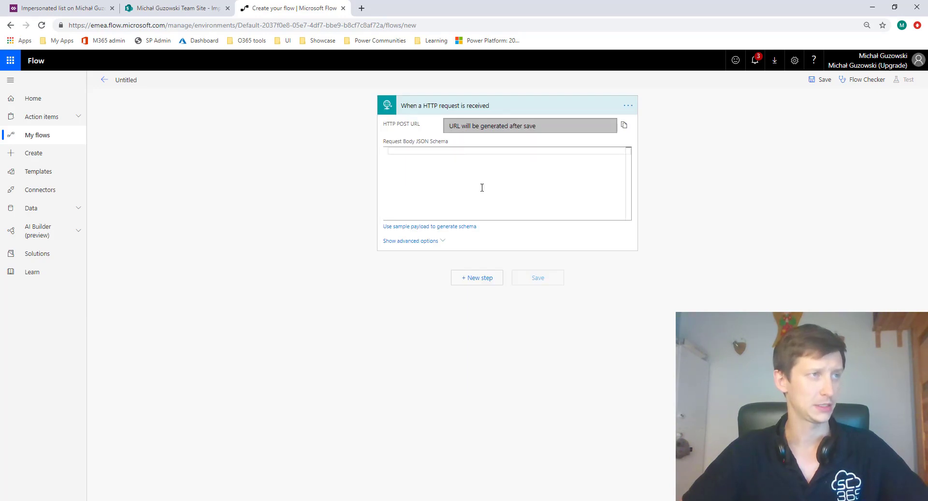
- Generate the trigger's request body JSON schema from the sample payload {"Title":"some text"}
left_click(474, 170)
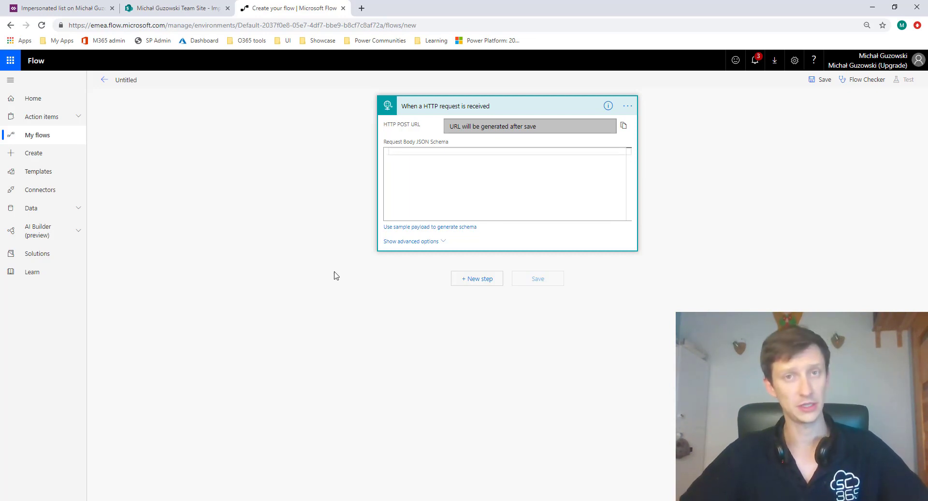
left_click(460, 227)
type("{\"Ti")
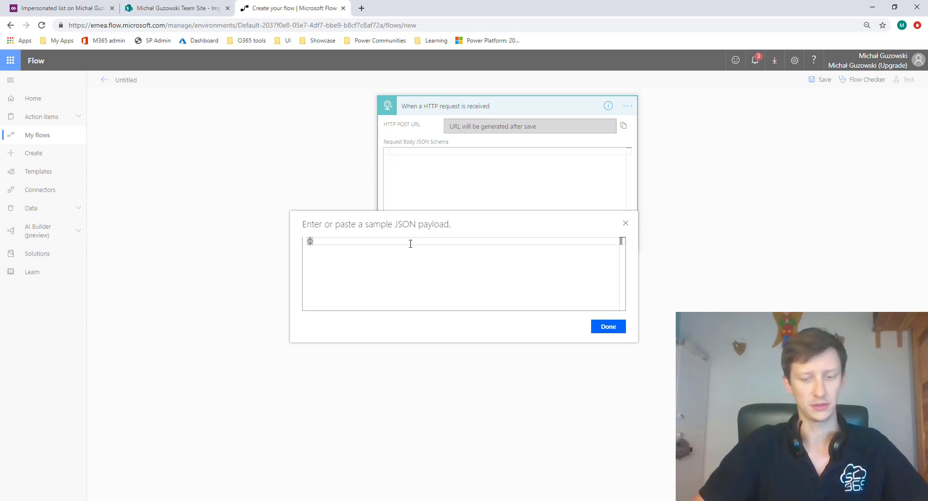
type("tle\"")
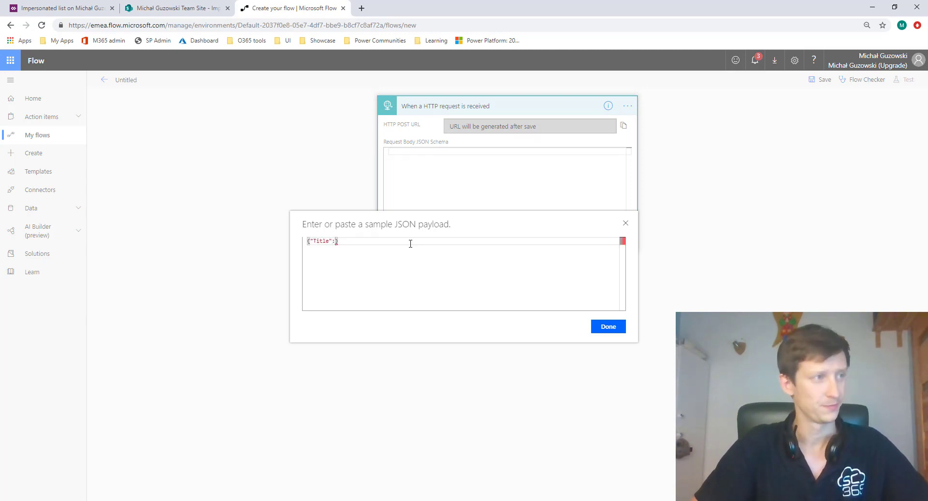
type(":\"some te")
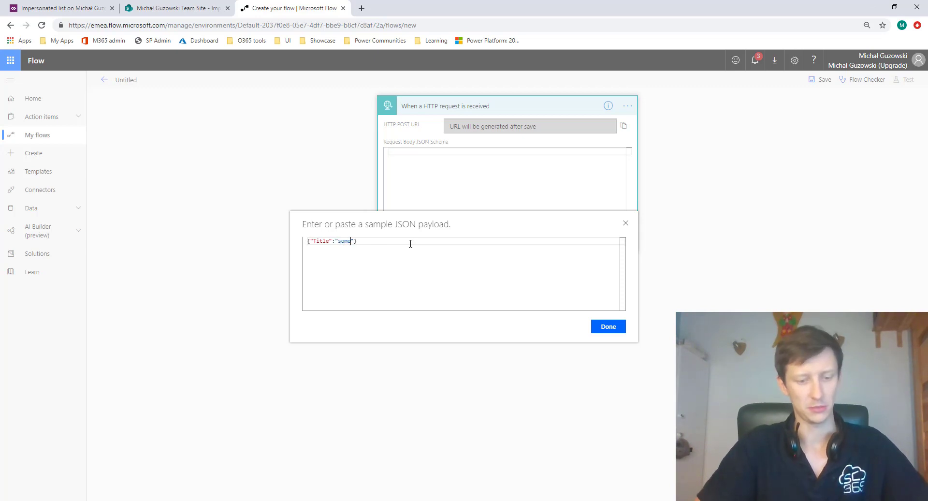
type("xt\"")
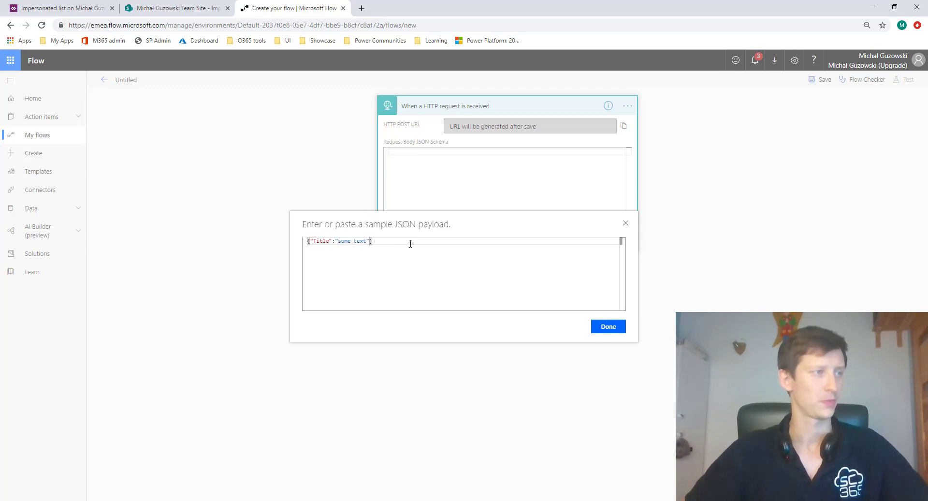
left_click(598, 327)
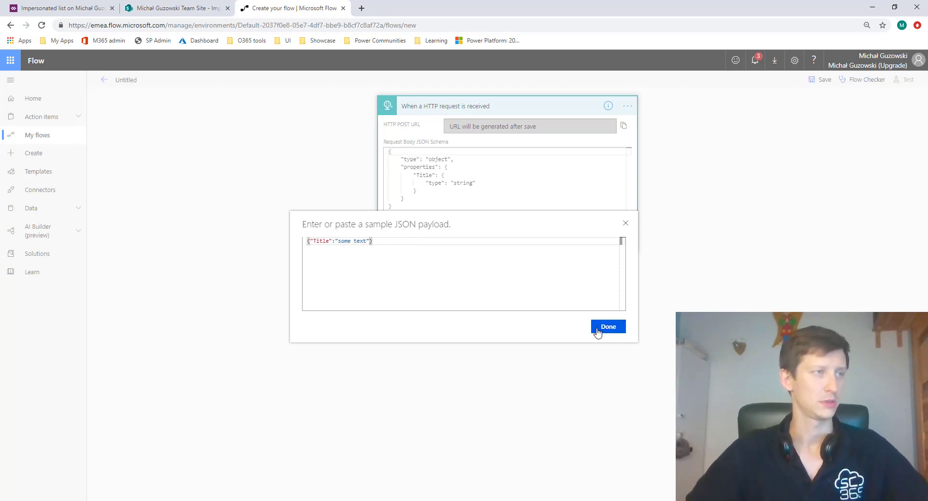
left_click(477, 197)
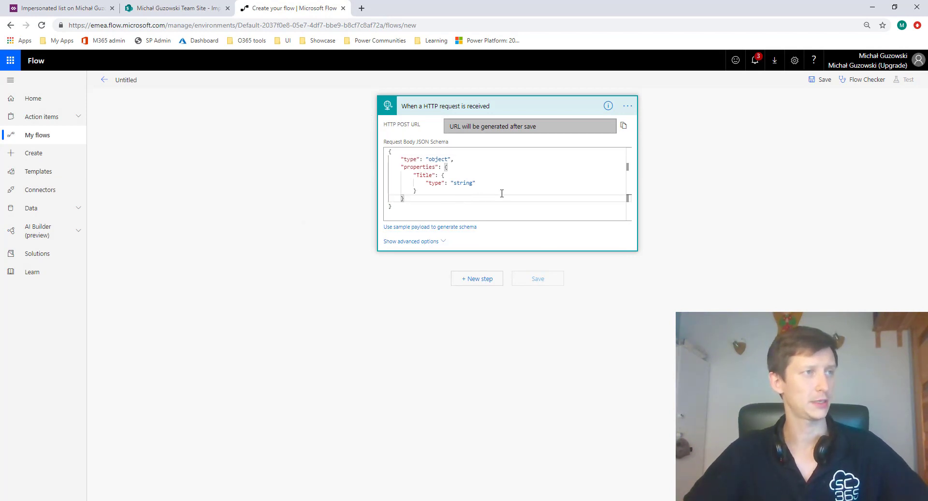
- Add a SharePoint Create item action for the team site's Impersonated list, filling Title with the HTTP trigger's Title value
left_click(468, 283)
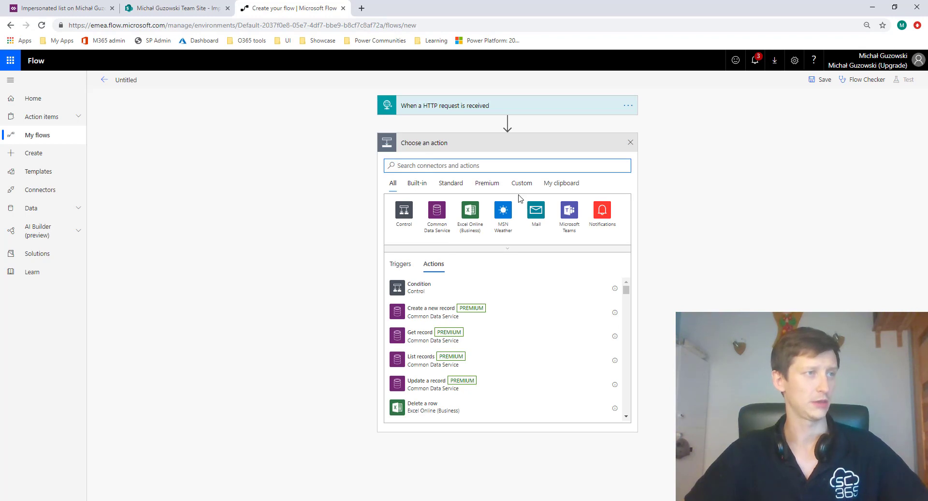
scroll(473, 294, "down", 3)
type("sharepoint")
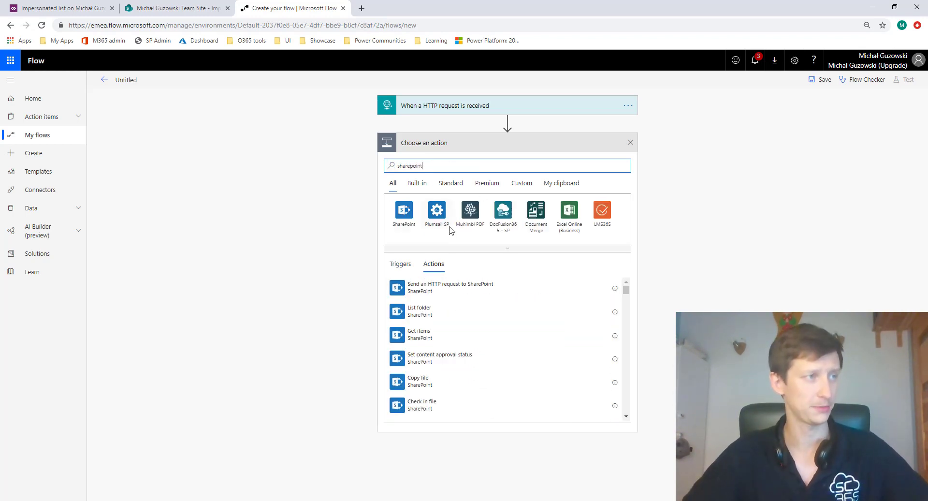
scroll(440, 362, "down", 2)
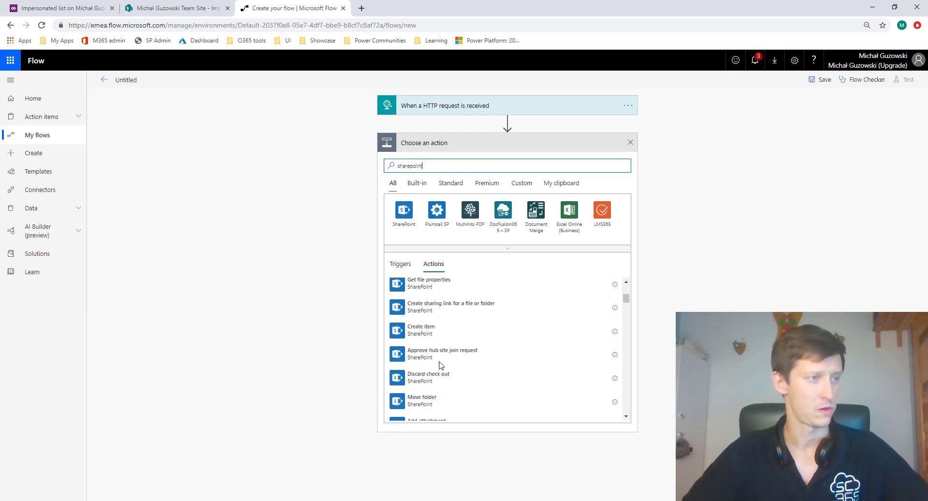
left_click(437, 337)
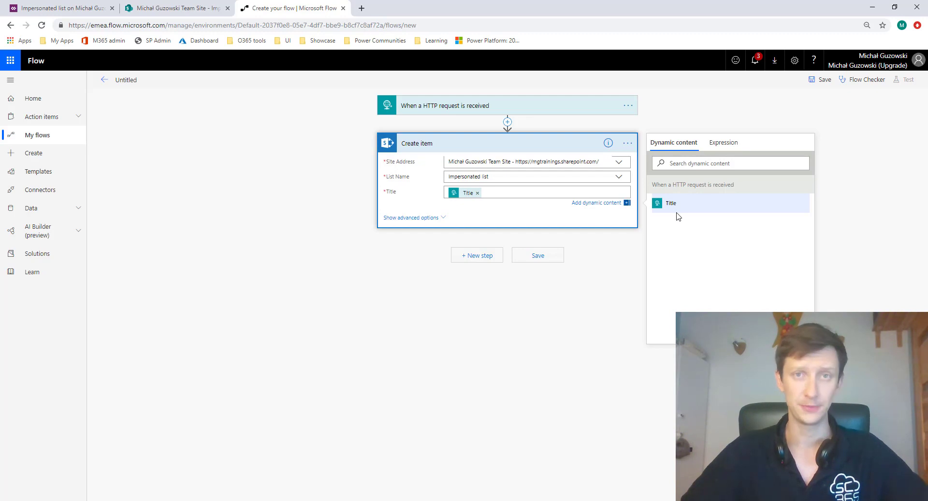
- Switch the Create item action to the service account connection and save the flow
left_click(628, 143)
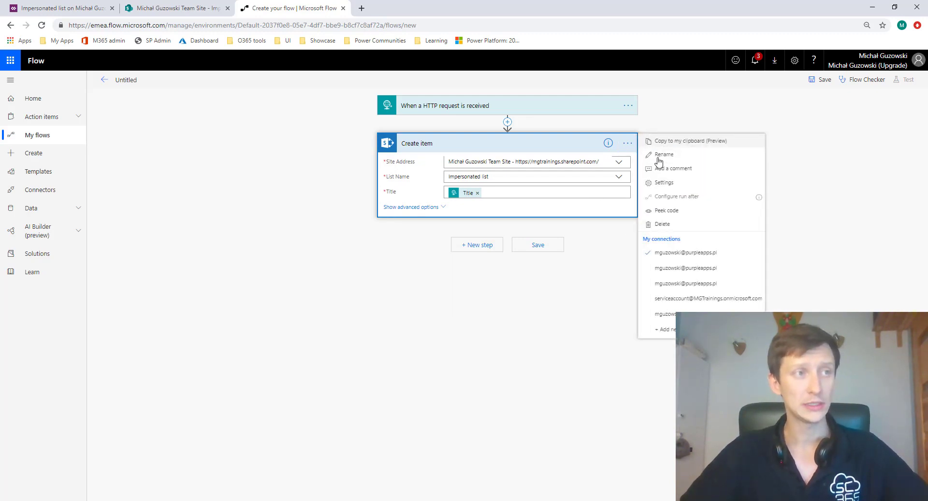
left_click(688, 301)
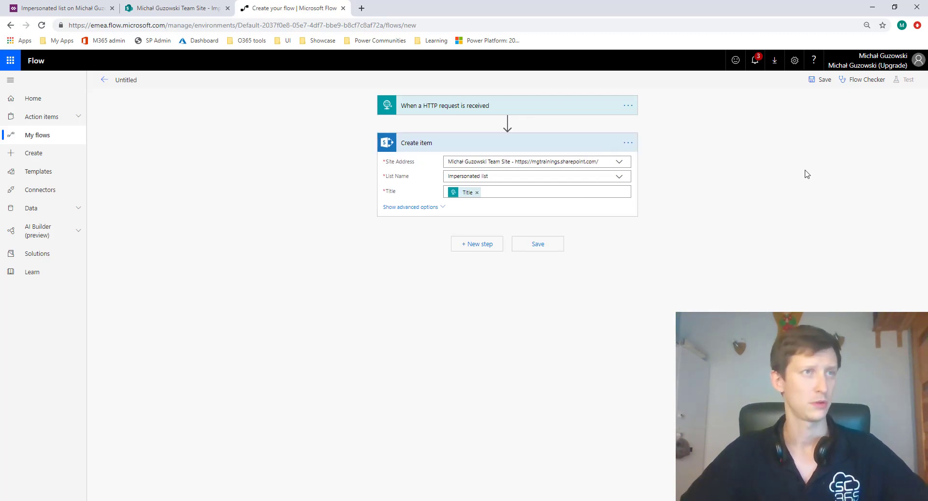
left_click(822, 80)
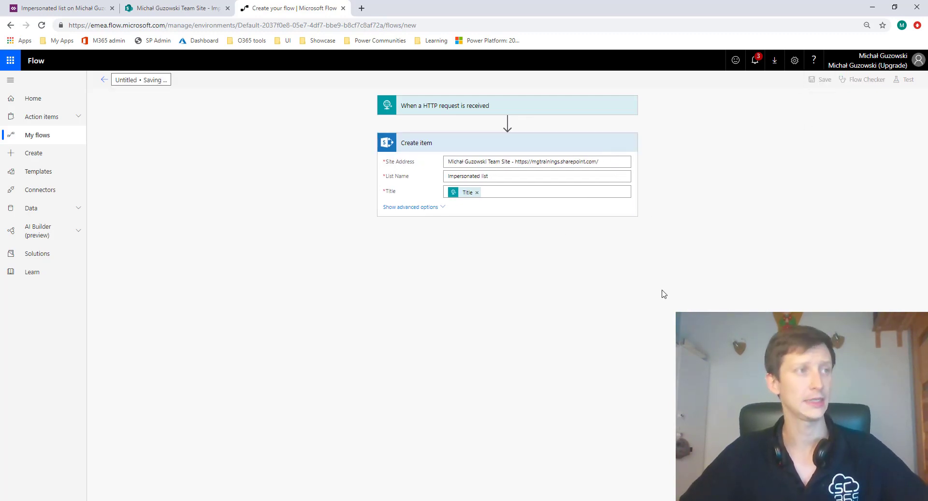
- Expand the HTTP request trigger and copy its generated HTTP POST URL
left_click(513, 106)
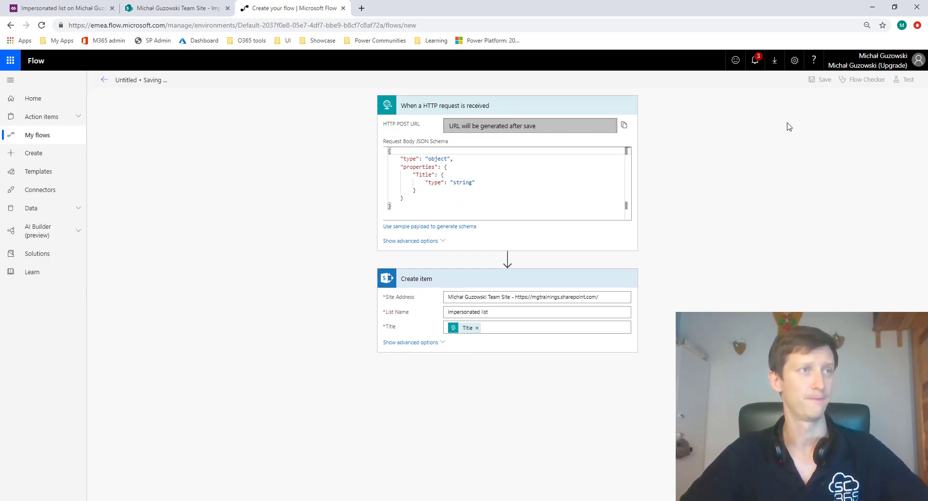
left_click(626, 128)
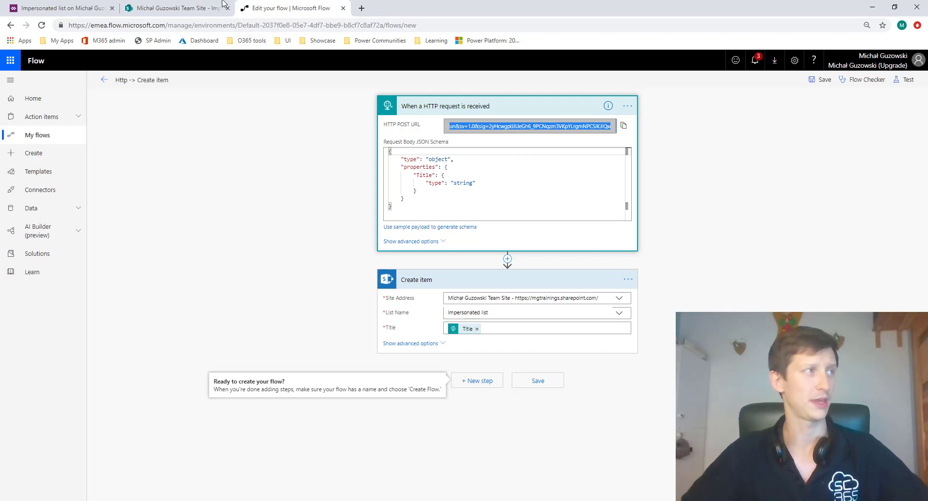
- Leave the HTTP-triggered flow and open the PowerApps button flow for editing
left_click(39, 135)
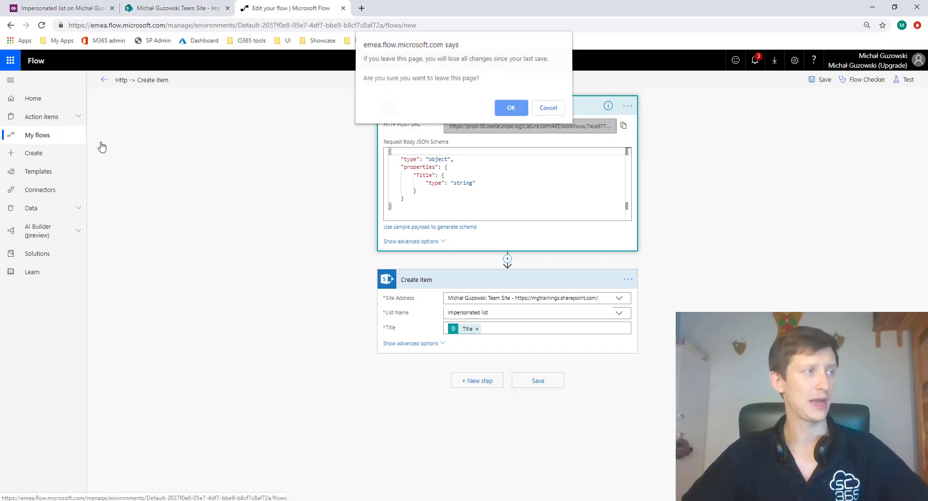
left_click(512, 110)
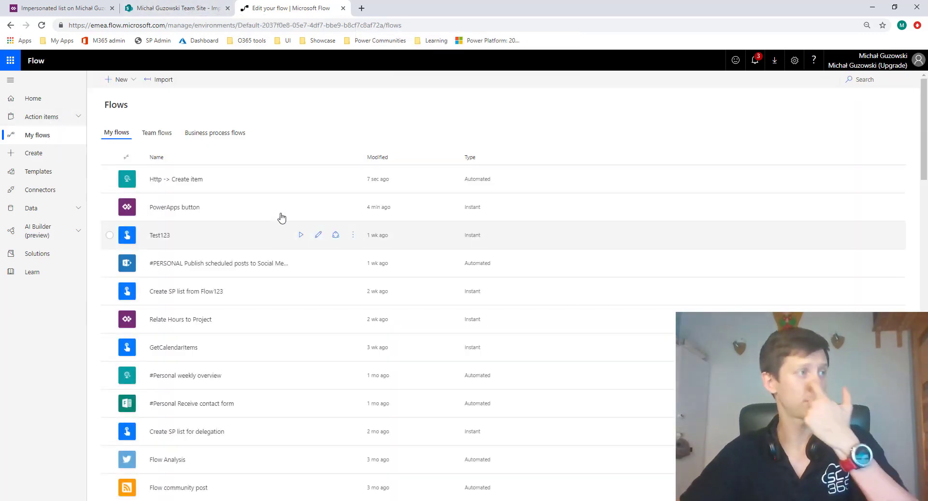
left_click(318, 206)
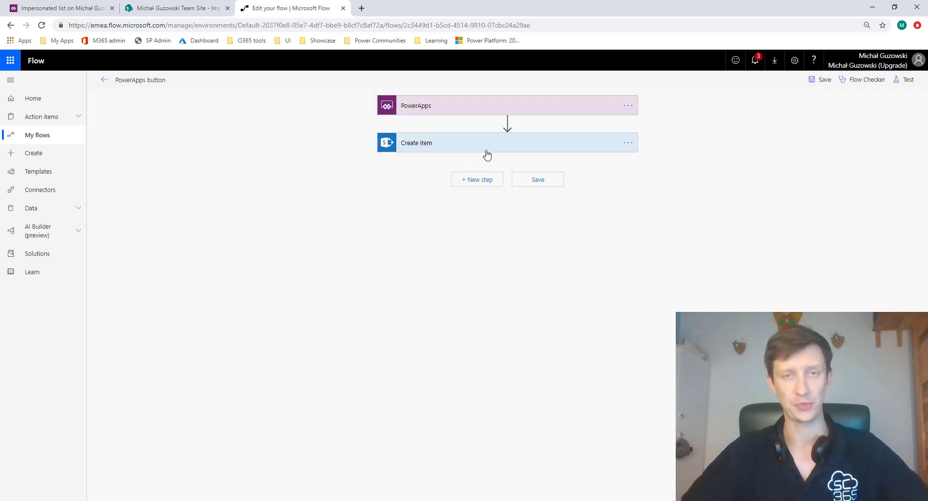
- Insert an HTTP action between the PowerApps trigger and the Create item action
left_click(515, 144)
left_click(508, 123)
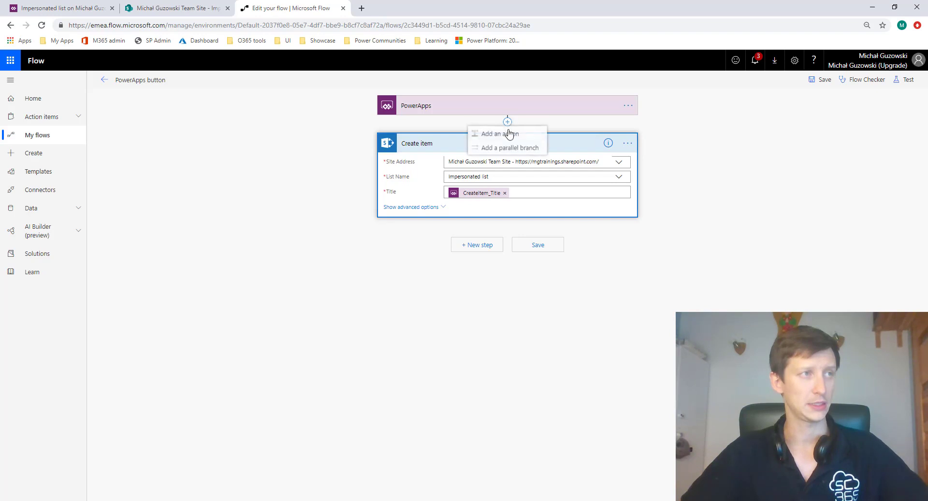
left_click(505, 138)
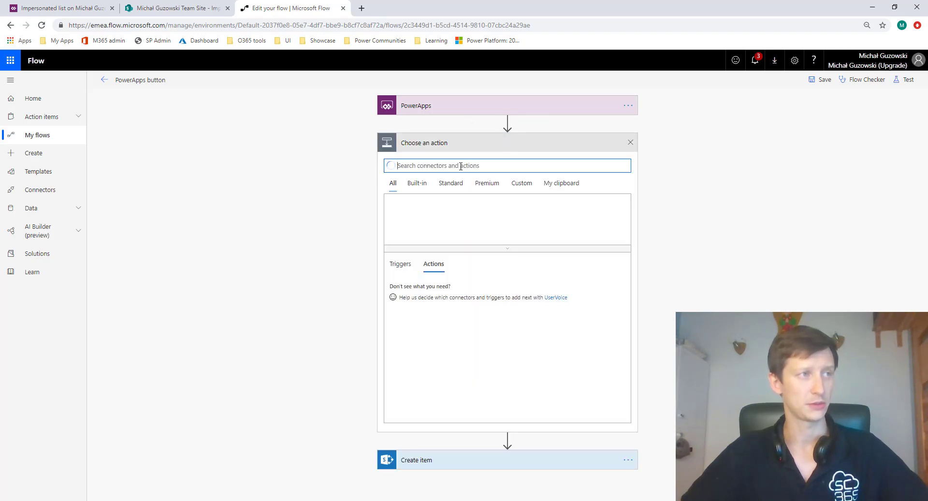
type("http")
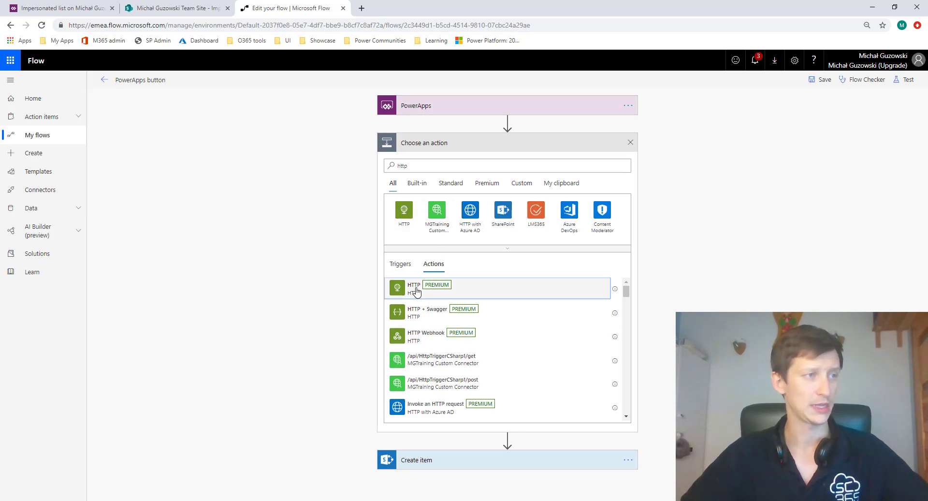
left_click(416, 289)
- Set the HTTP action's method to POST and paste the copied HTTP trigger URL as its URI
left_click(471, 166)
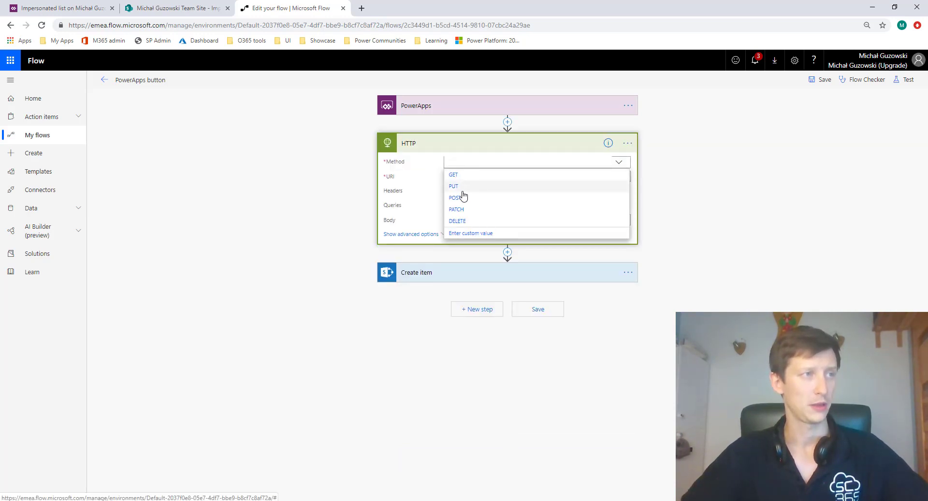
left_click(461, 197)
left_click(464, 177)
key("ctrl+v")
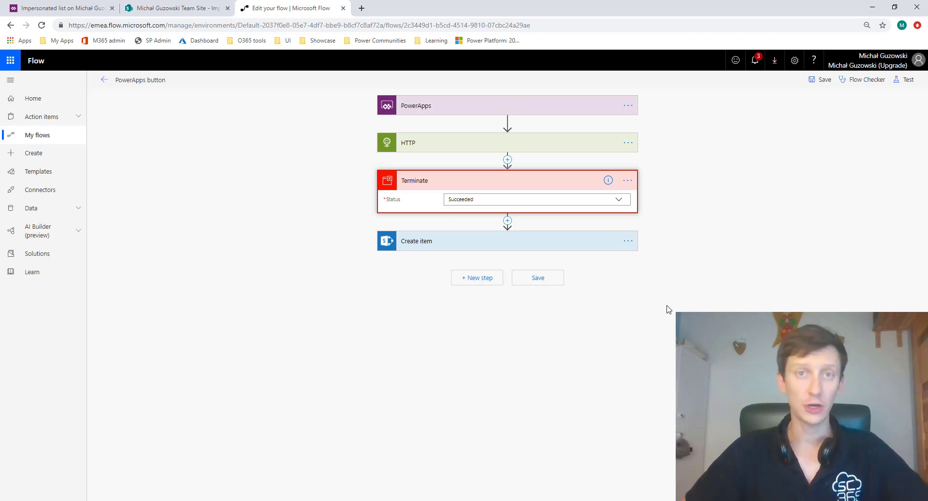
- Save the PowerApps button flow with a Terminate action set to Succeeded between HTTP and Create item
left_click(540, 324)
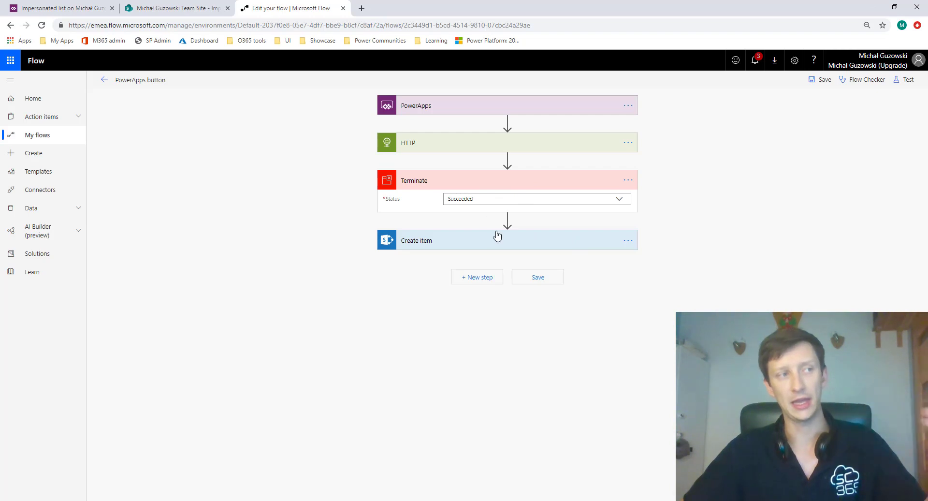
mouse_move(498, 231)
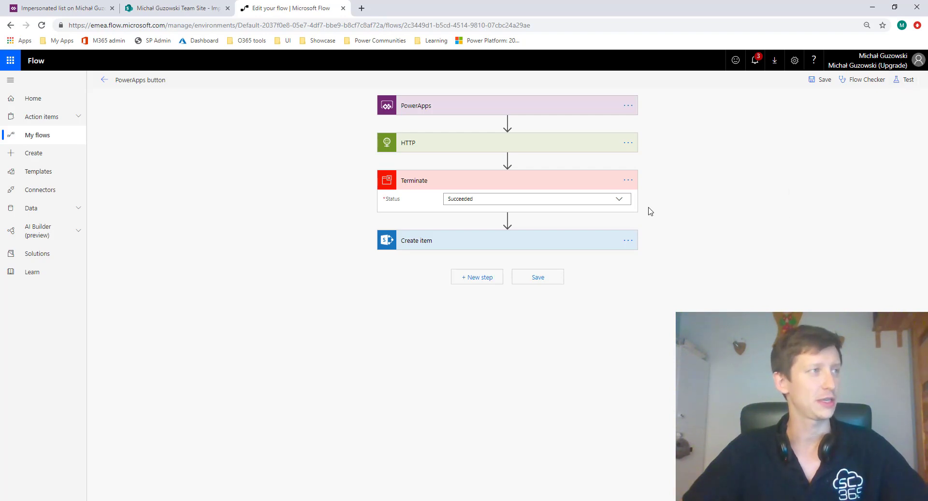
left_click(533, 279)
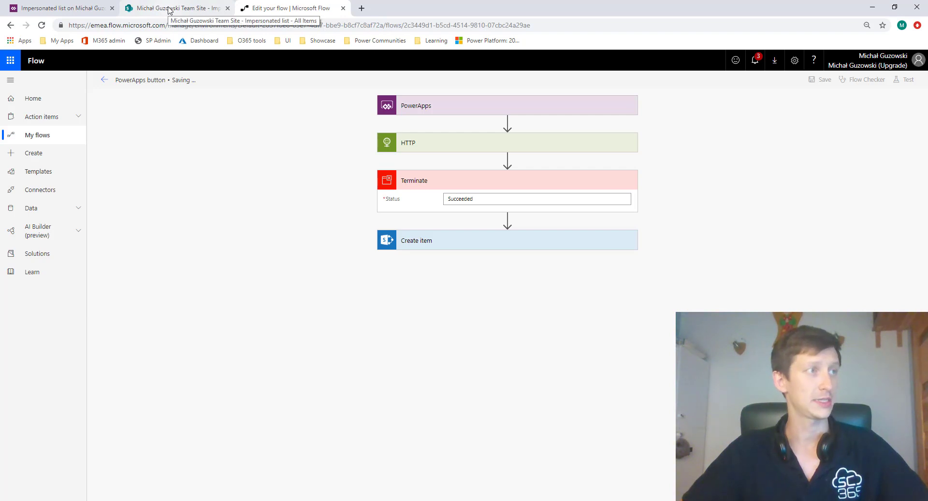
- Submit a new item titled "test powerapps" through the customized form of the Impersonated list and close the form
left_click(70, 8)
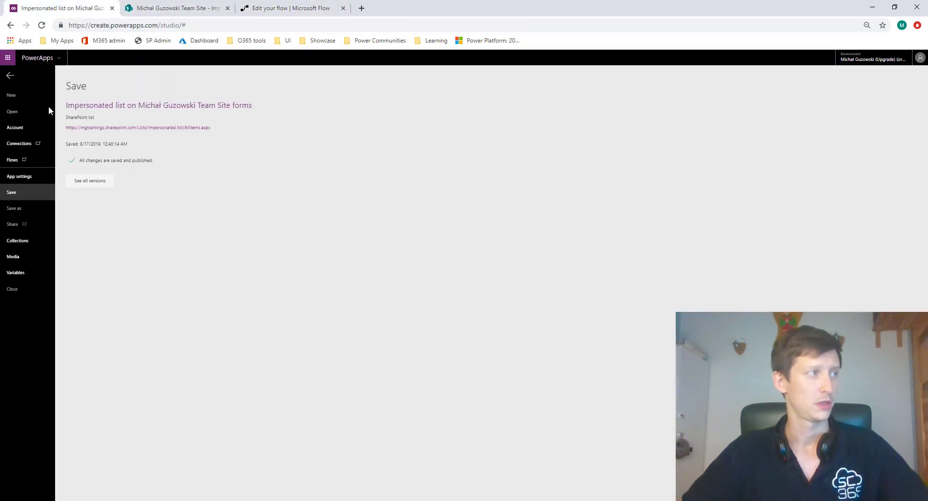
left_click(162, 6)
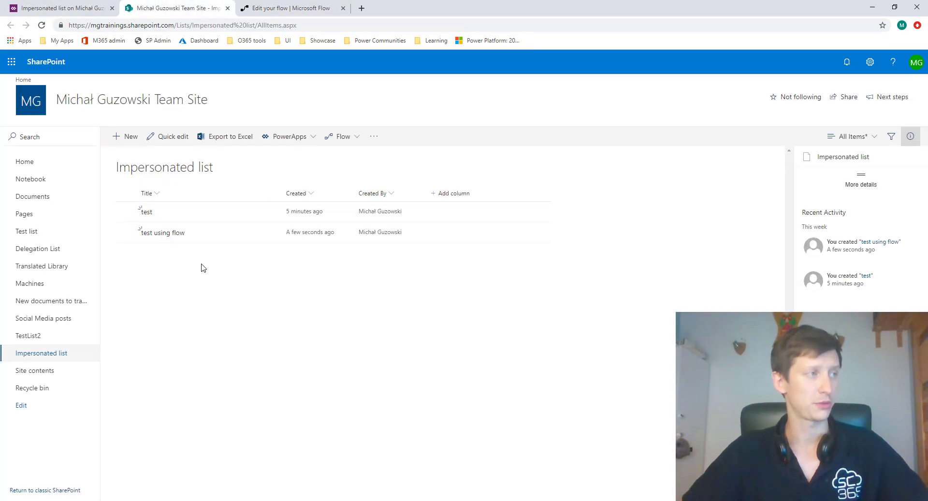
left_click(130, 137)
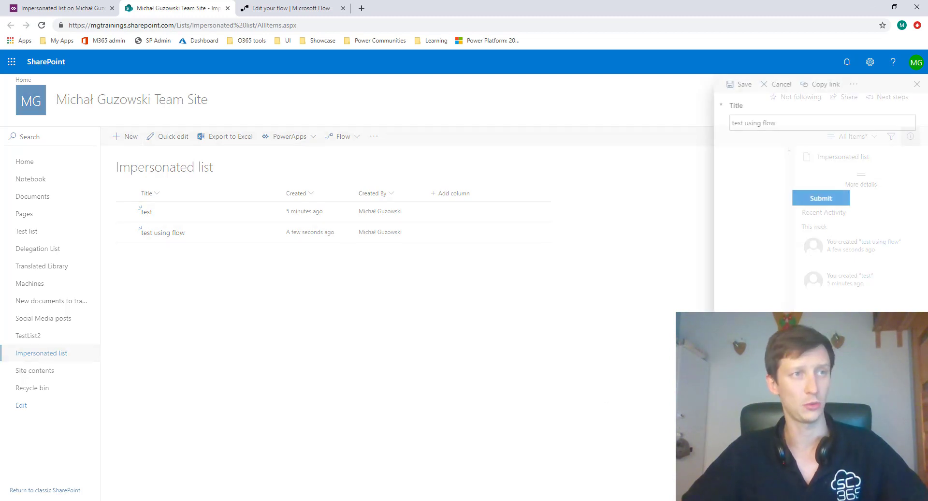
triple_click(799, 127)
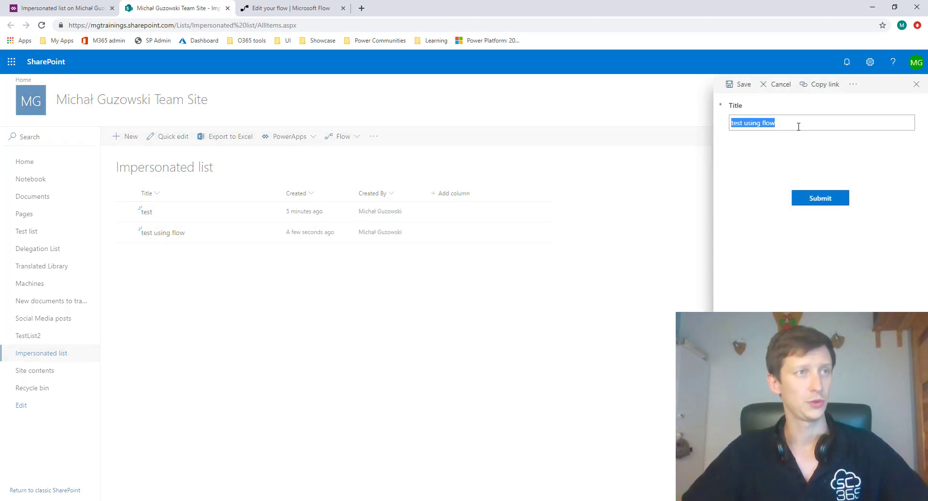
type("test ")
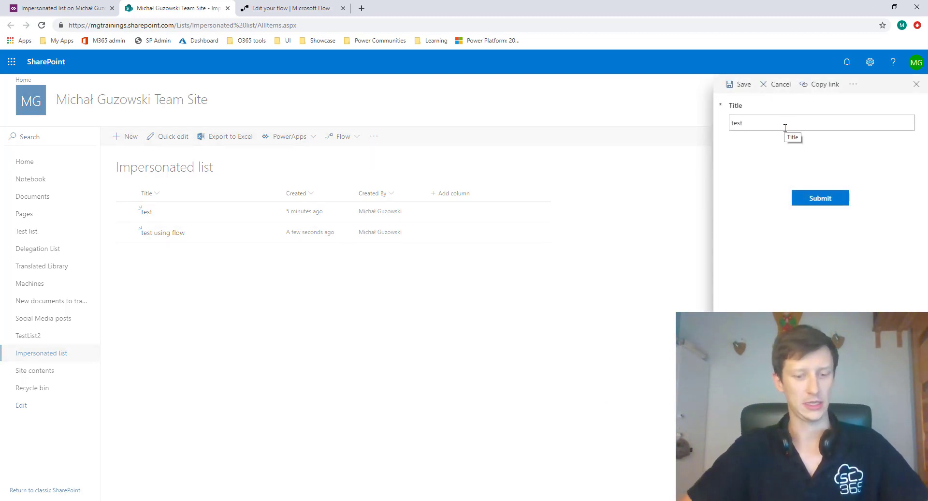
type("powerapp")
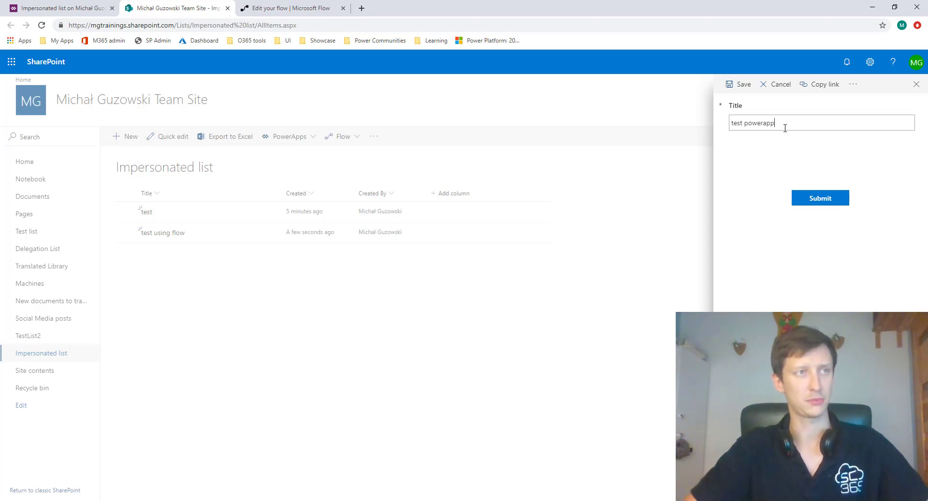
type("s")
left_click(821, 198)
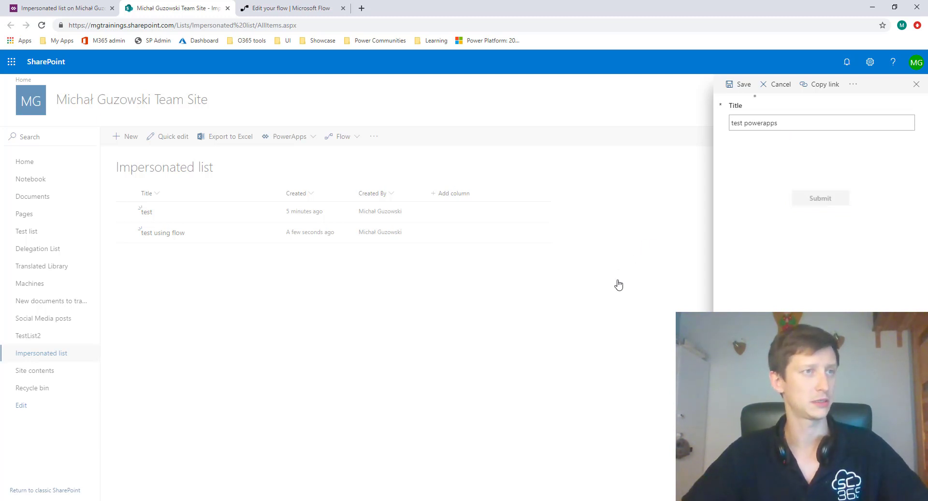
left_click(915, 86)
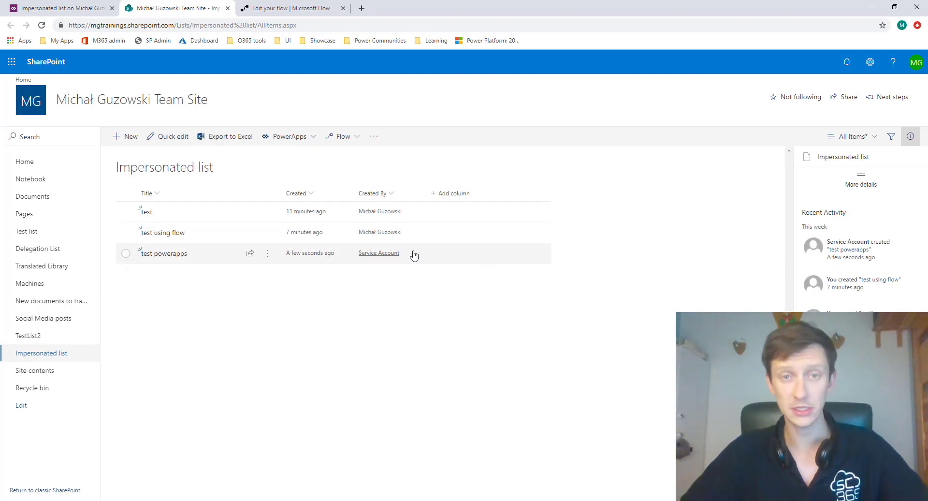
left_click(501, 256)
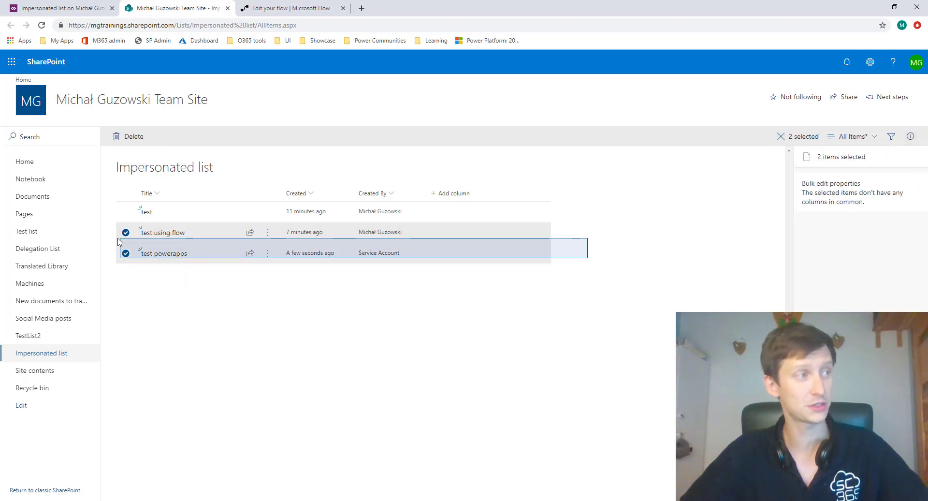
left_click(594, 251)
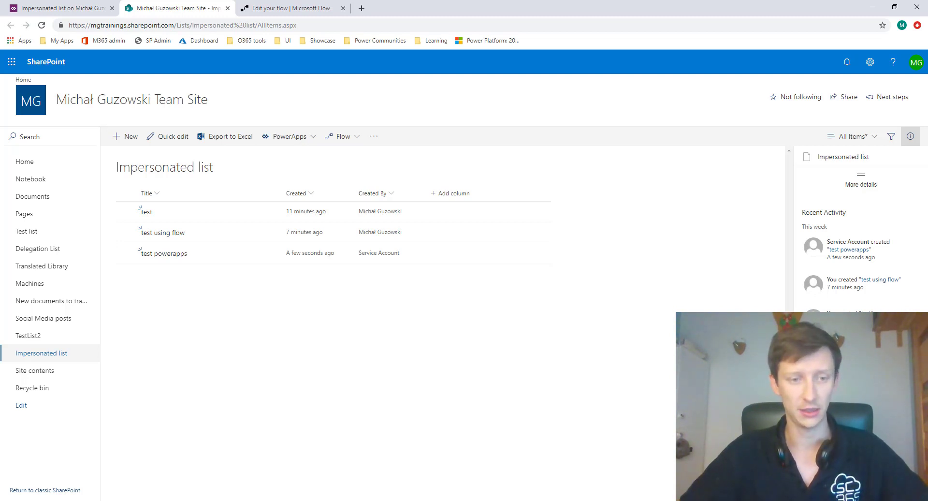
- Switch to the incognito browser window showing the Impersonated list and check which account is signed in
left_click_drag(927, 109, 435, 1)
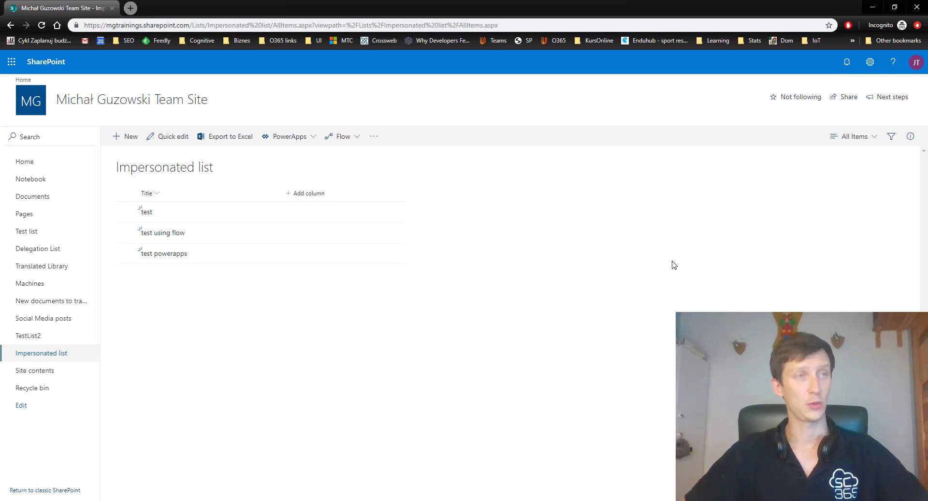
left_click(916, 62)
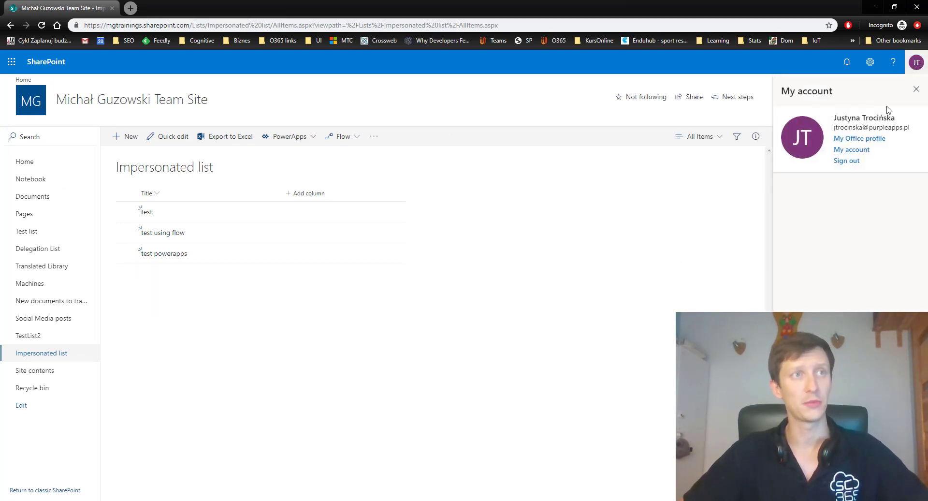
left_click(916, 62)
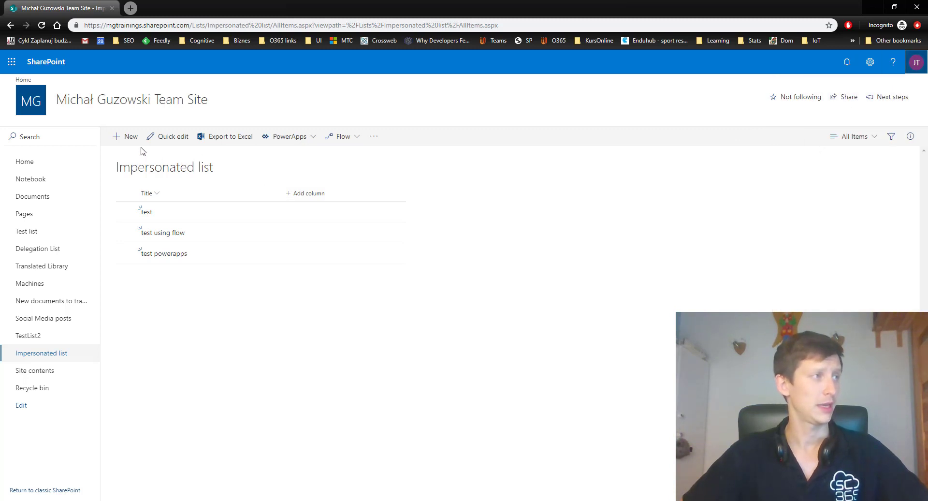
- As the second user, submit a new list item titled with that user's first name followed by "test", and close the form
left_click(127, 136)
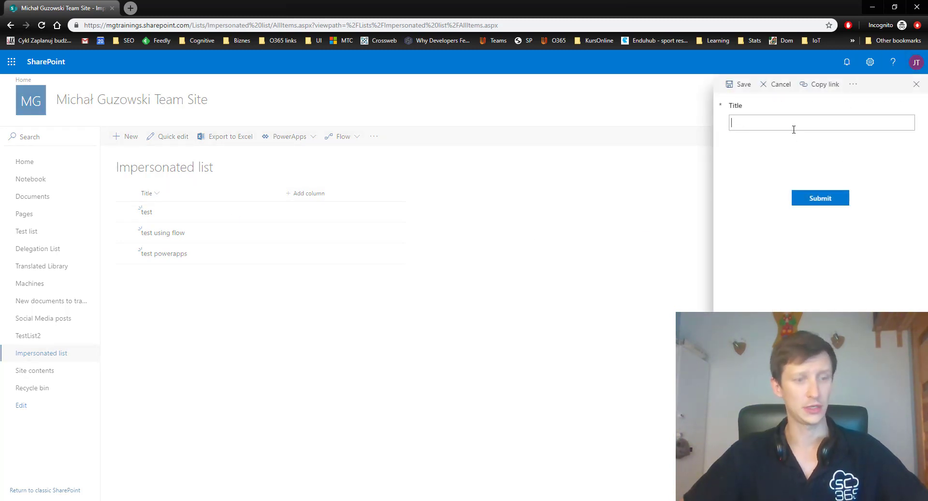
type("justyna test")
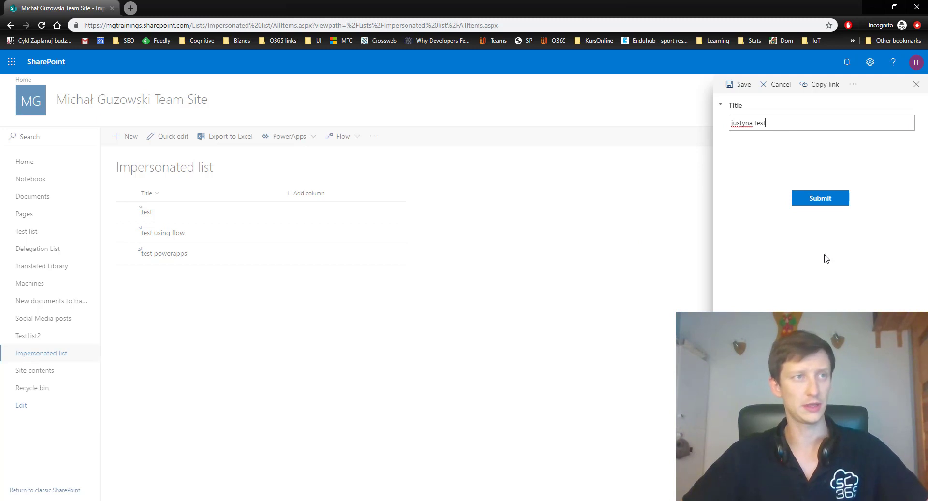
left_click(821, 198)
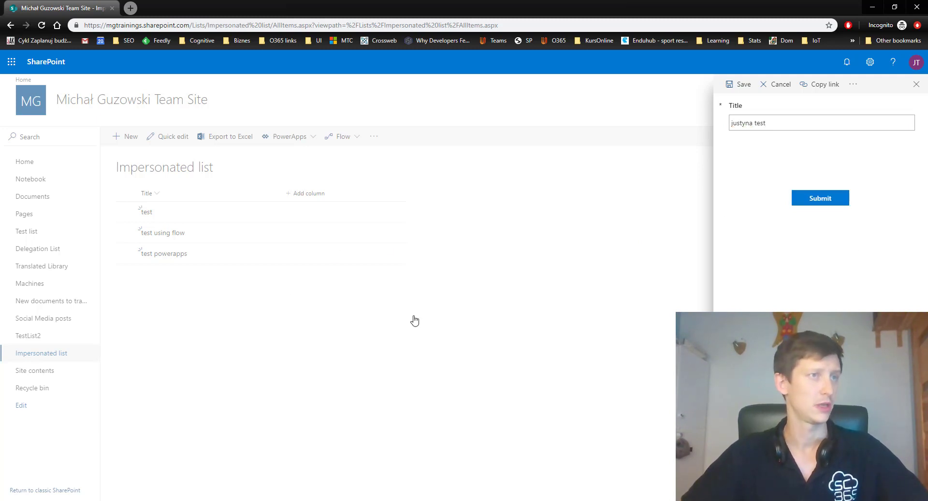
left_click(916, 85)
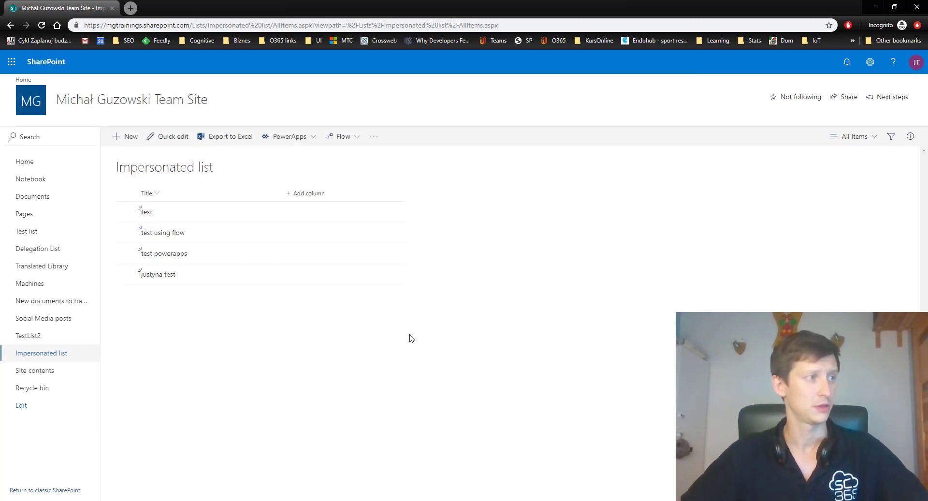
- Show the Created and Created By columns in the Impersonated list view
left_click(303, 194)
left_click(310, 420)
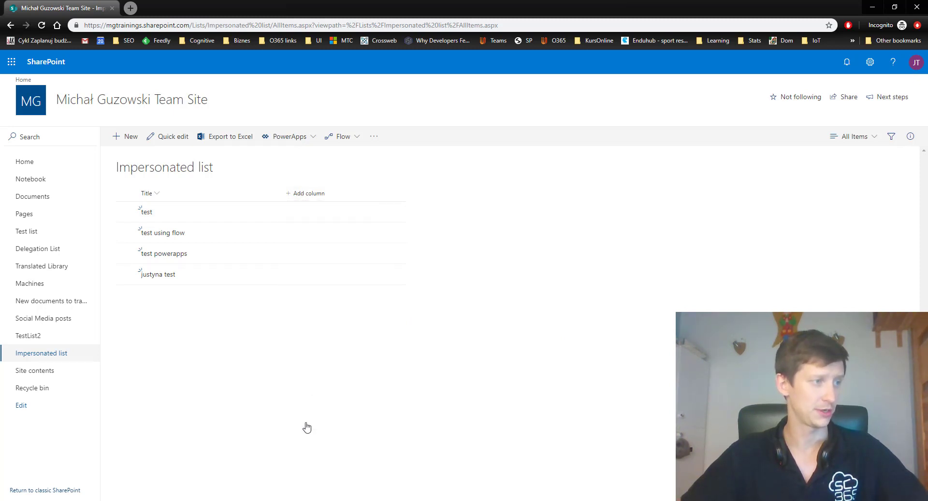
left_click(793, 242)
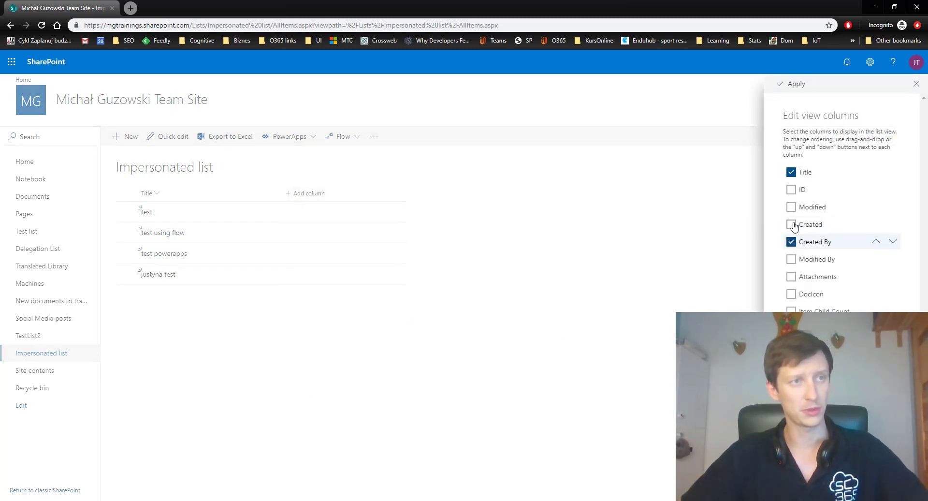
left_click(792, 224)
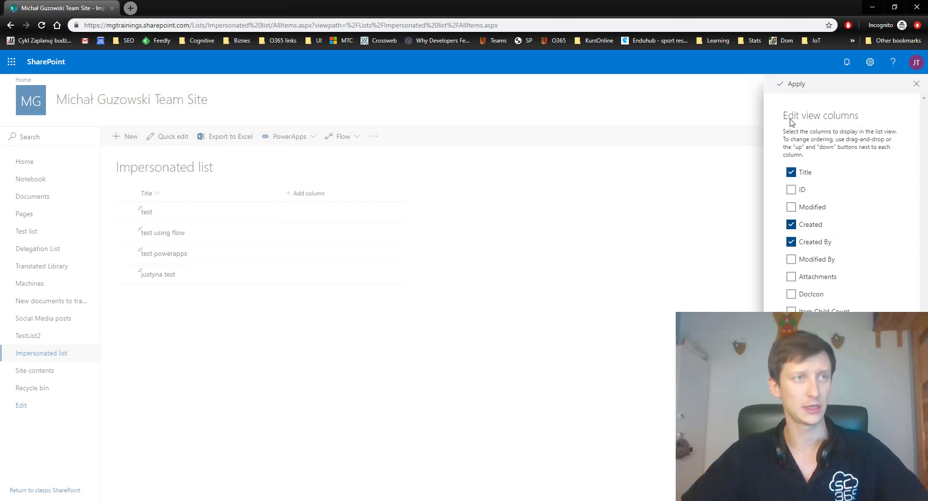
left_click(794, 84)
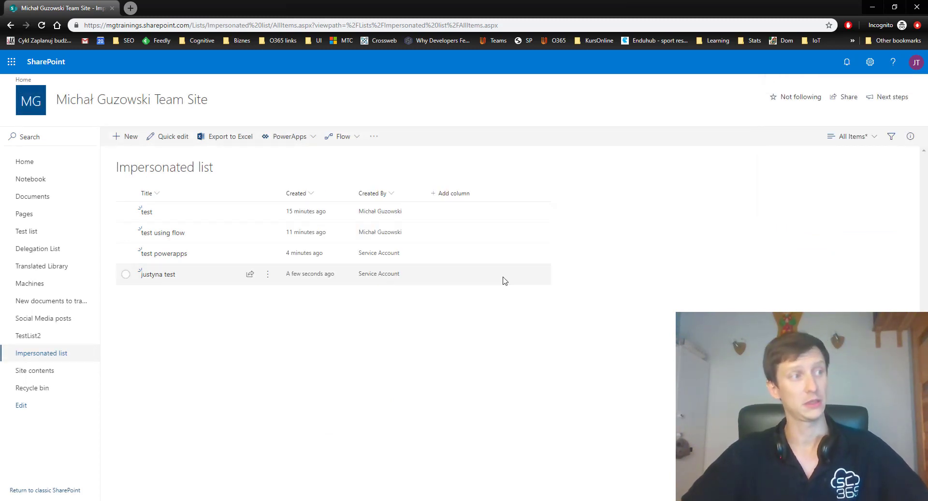